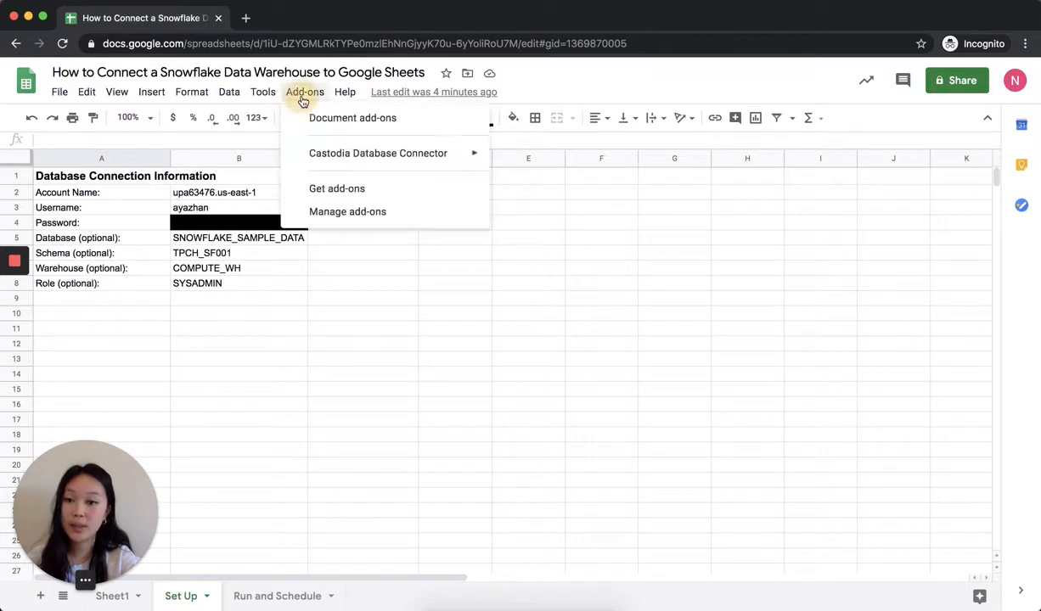
# - Open the Castodia Database Connector settings and start adding a new database
pyautogui.moveTo(314, 161)
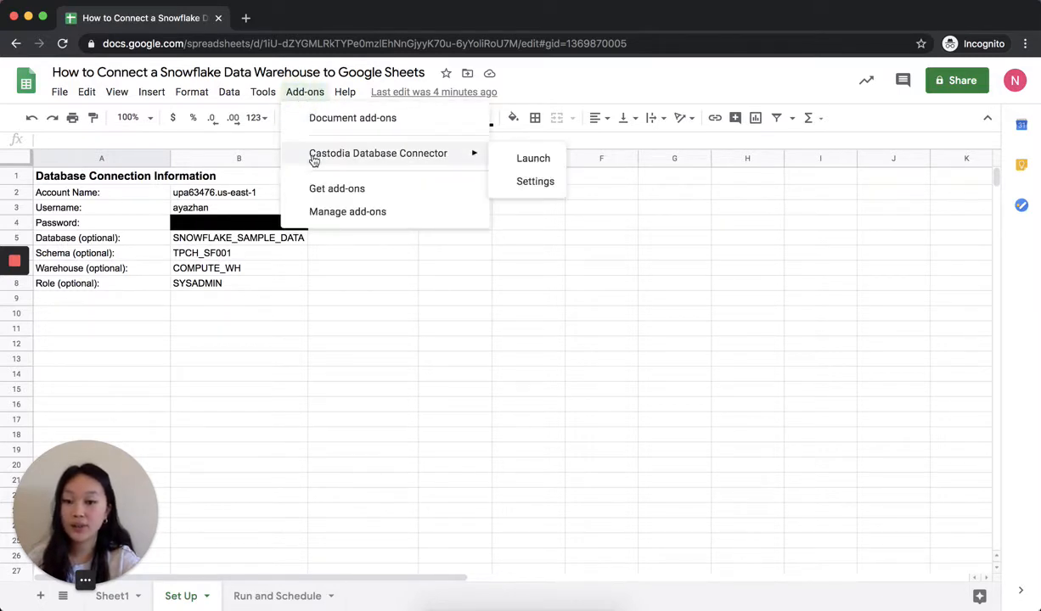
pyautogui.click(518, 182)
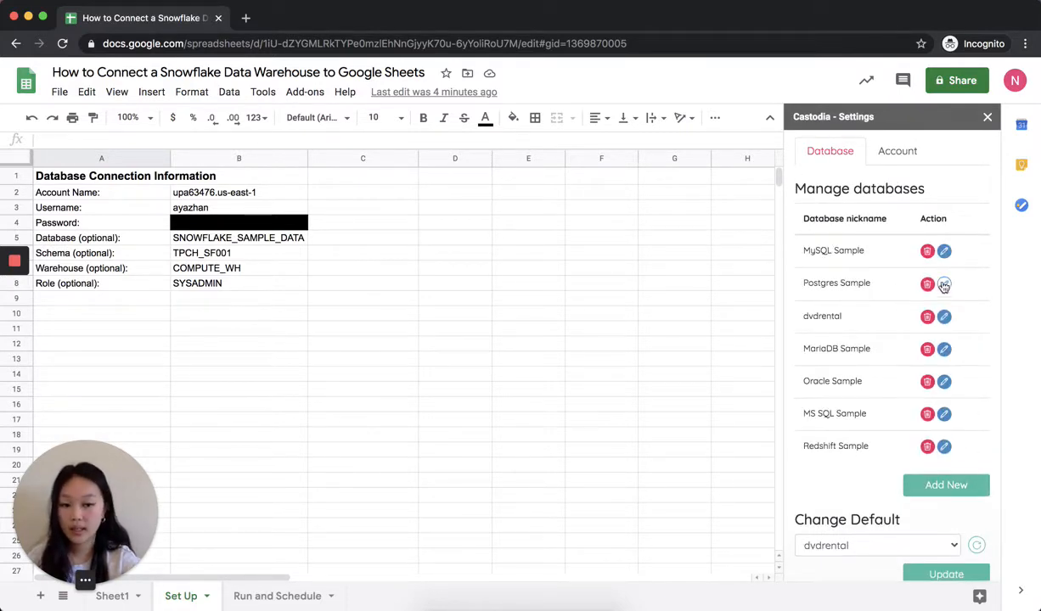
pyautogui.click(949, 481)
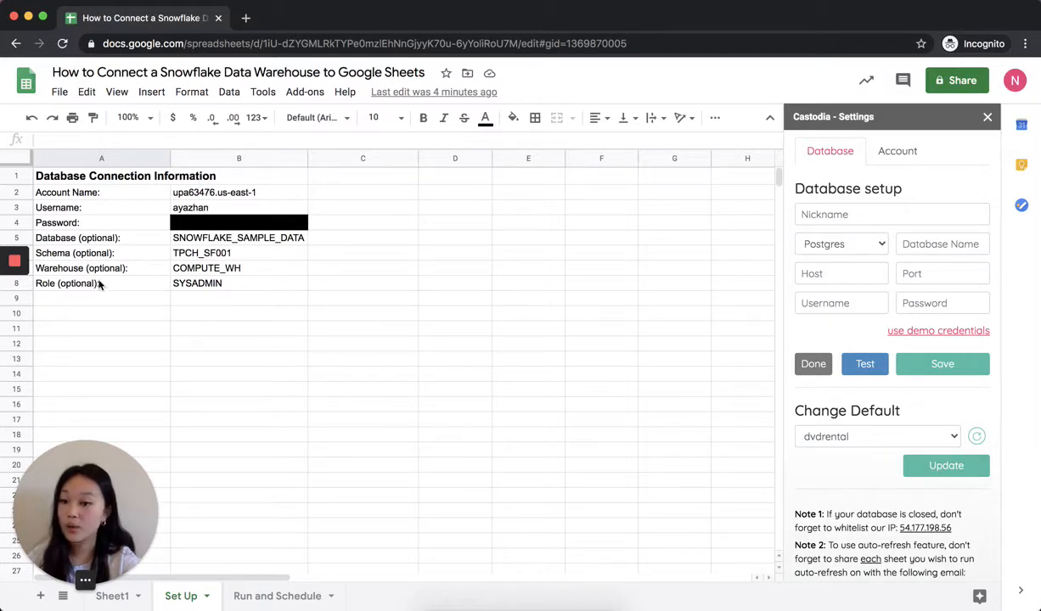
# - Review the connection fields listed in column A, from Account Name through the optional Role
pyautogui.click(109, 192)
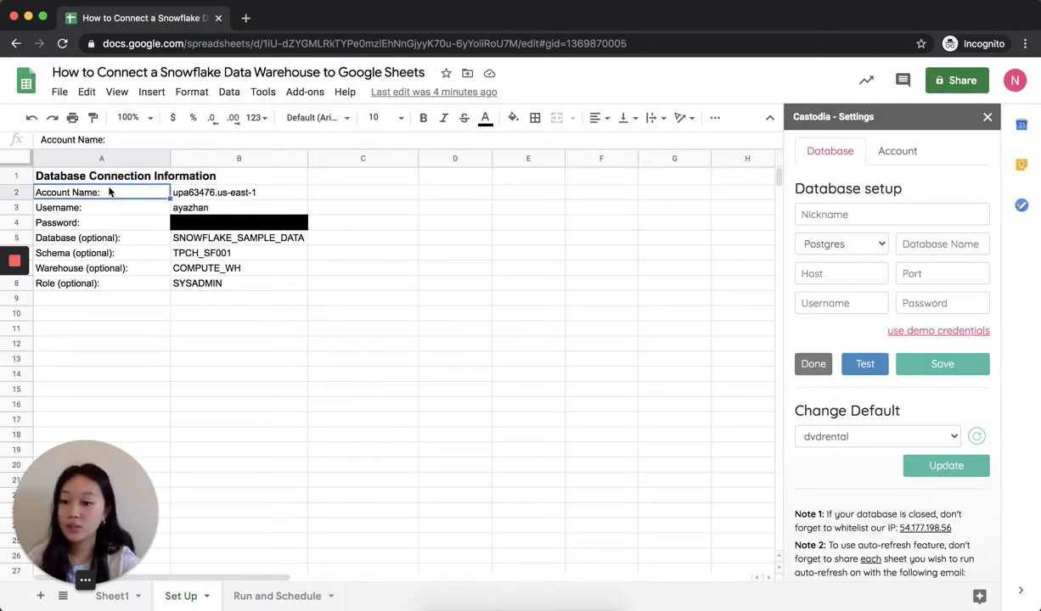
pyautogui.press('Down')
pyautogui.press('Down')
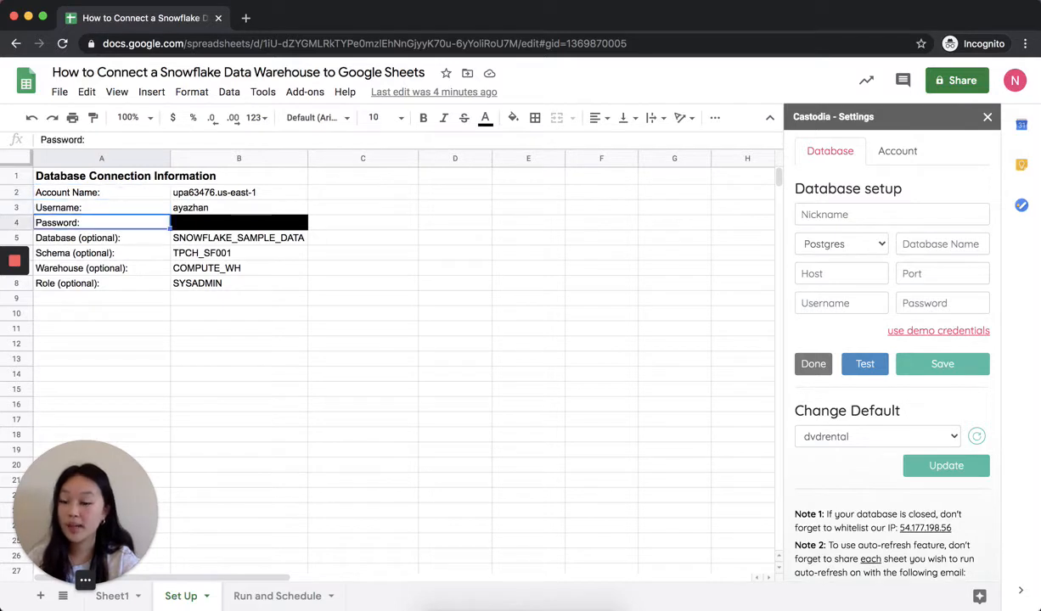
pyautogui.press('Down')
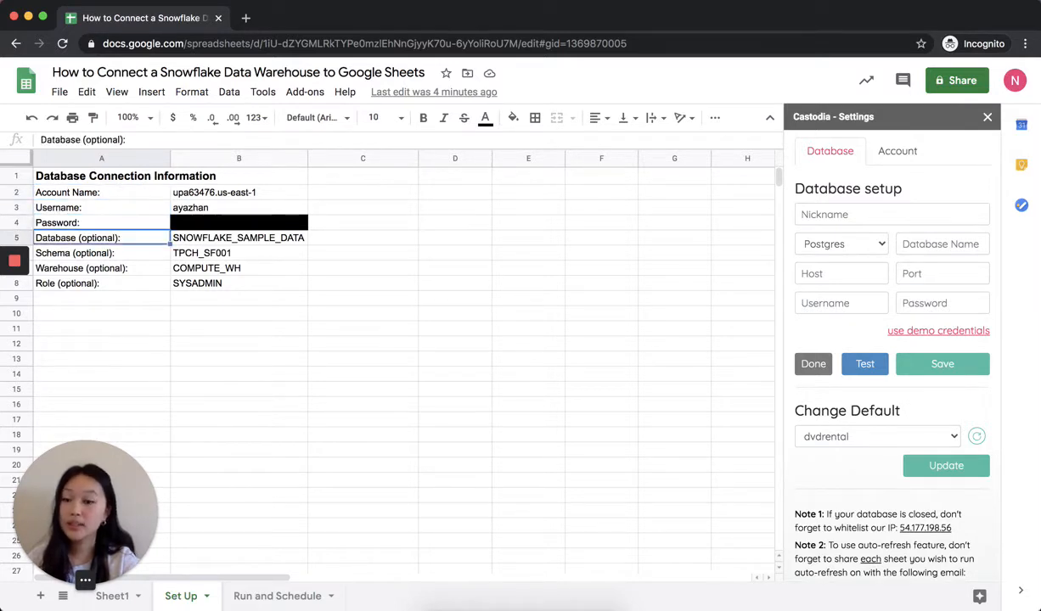
pyautogui.press('Down')
pyautogui.press('Down')
pyautogui.press('Down')
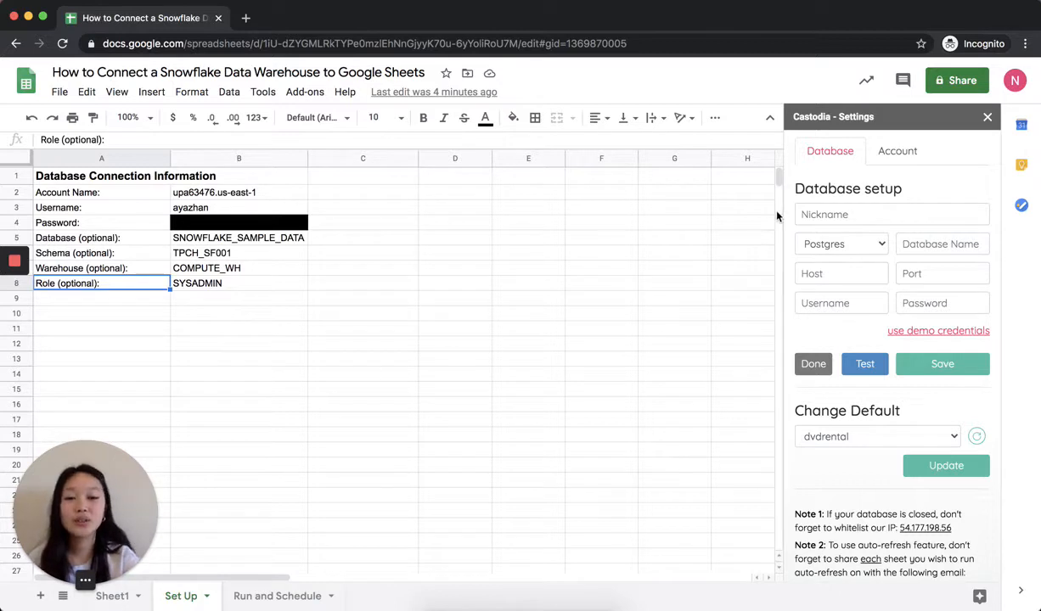
# - Nickname the new database "Snowflake Sample" and set its database type to Snowflake
pyautogui.click(818, 215)
pyautogui.write('S')
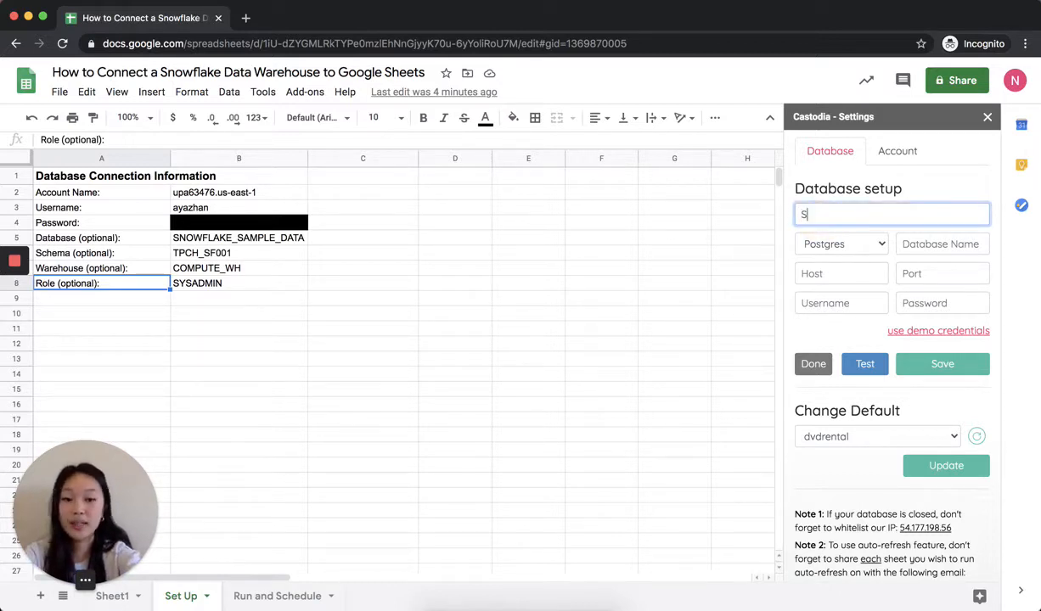
pyautogui.write('nowflake Sample')
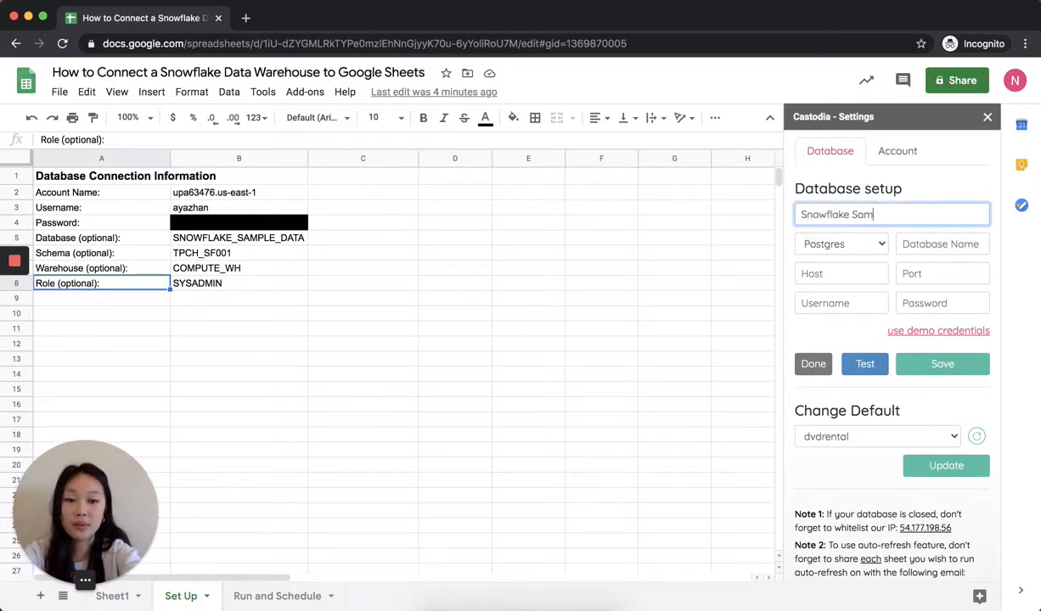
pyautogui.click(878, 244)
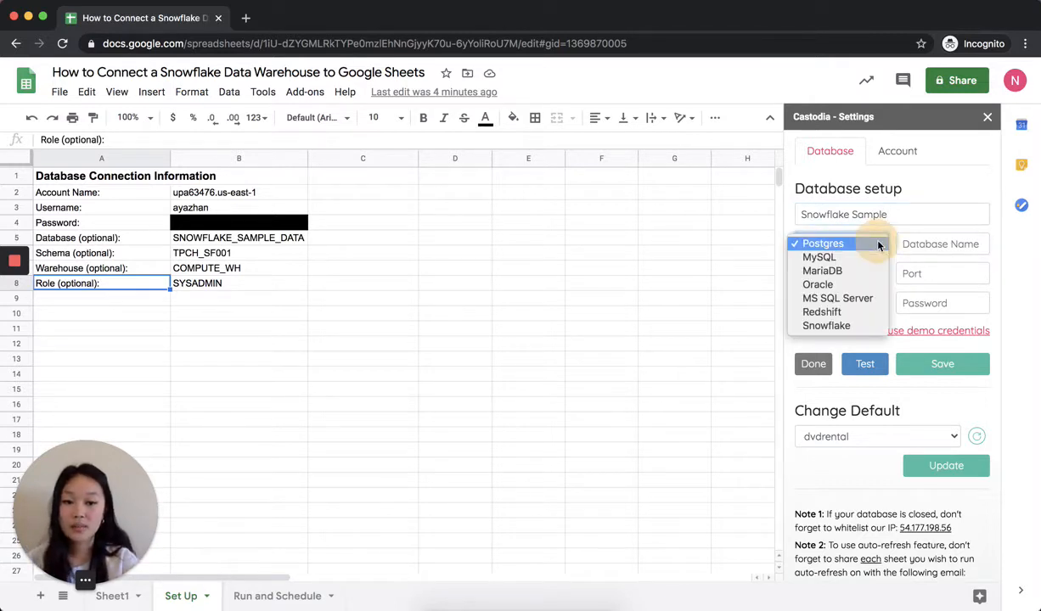
pyautogui.click(845, 327)
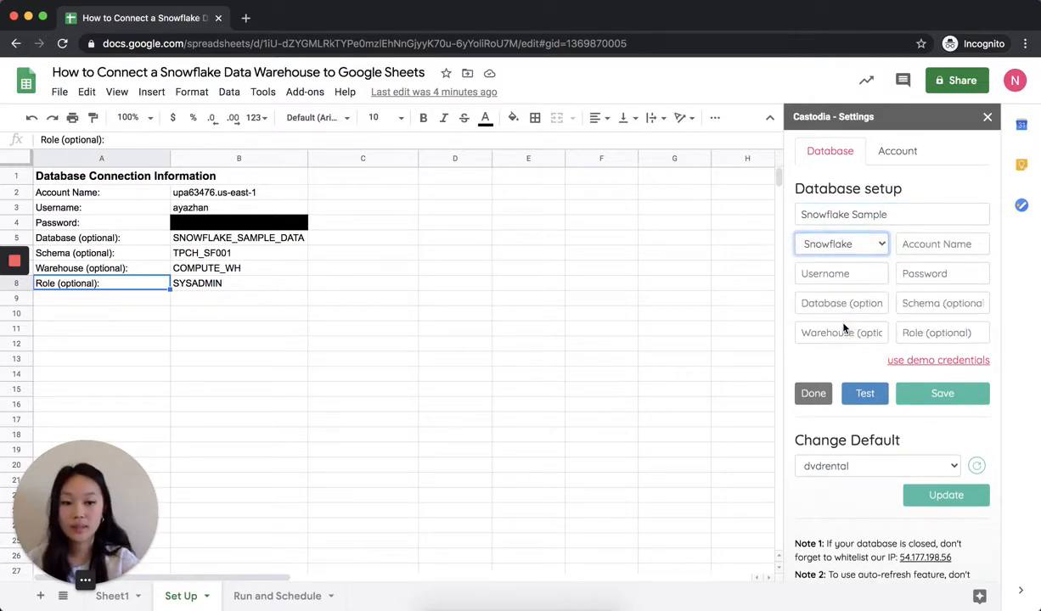
# - Copy the account name and username from cells B2 and B3 into the matching database setup fields
pyautogui.click(238, 192)
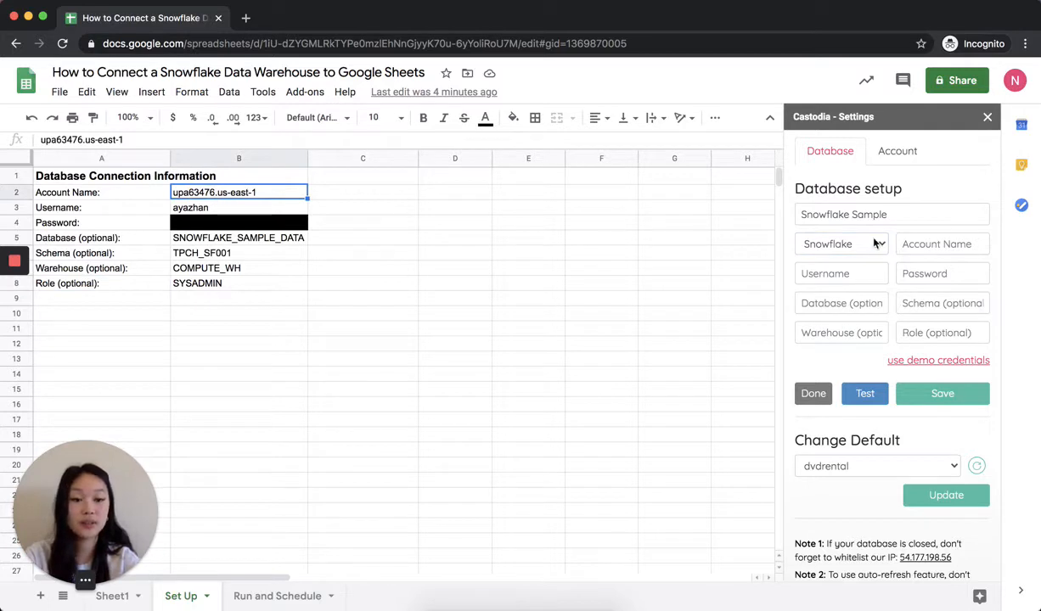
pyautogui.press('super+c')
pyautogui.click(925, 243)
pyautogui.press('super+v')
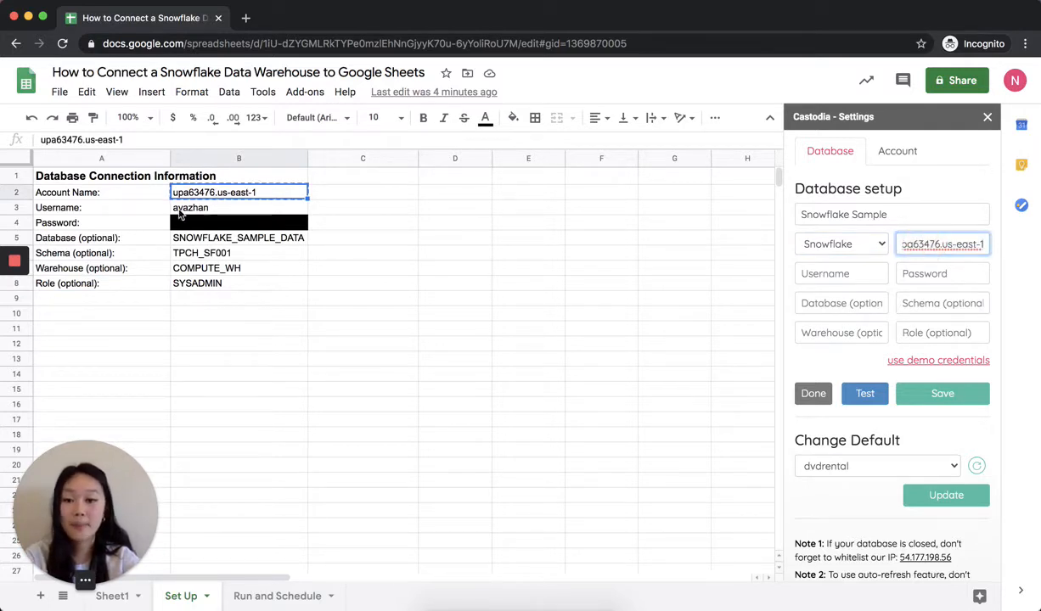
pyautogui.click(179, 213)
pyautogui.press('super+c')
pyautogui.click(823, 270)
pyautogui.press('super+v')
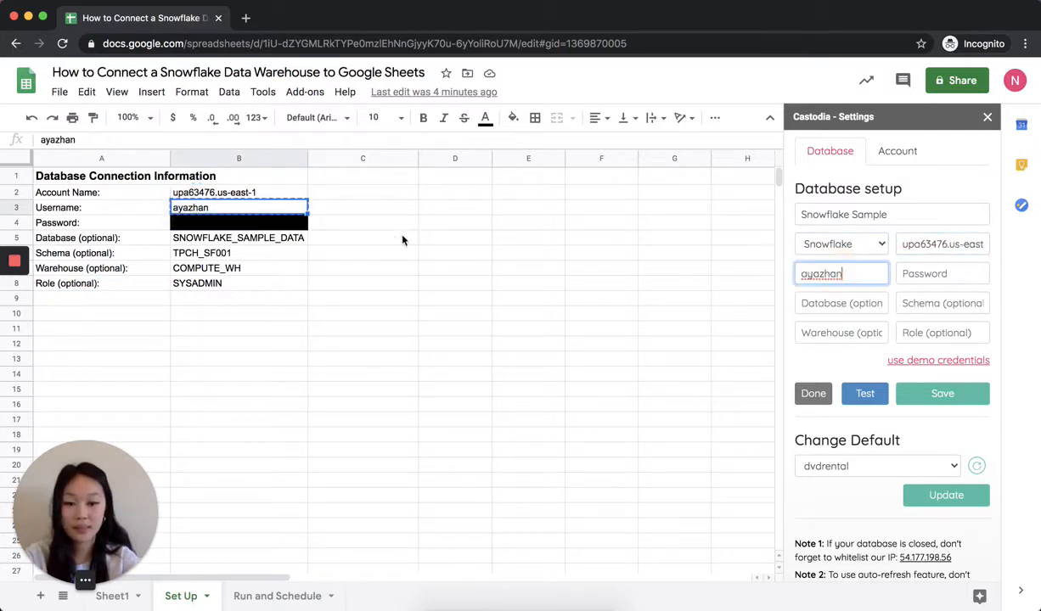
# - Copy the account password from cell B4 into the database setup's Password field
pyautogui.click(234, 224)
pyautogui.press('super+c')
pyautogui.press('super+v')
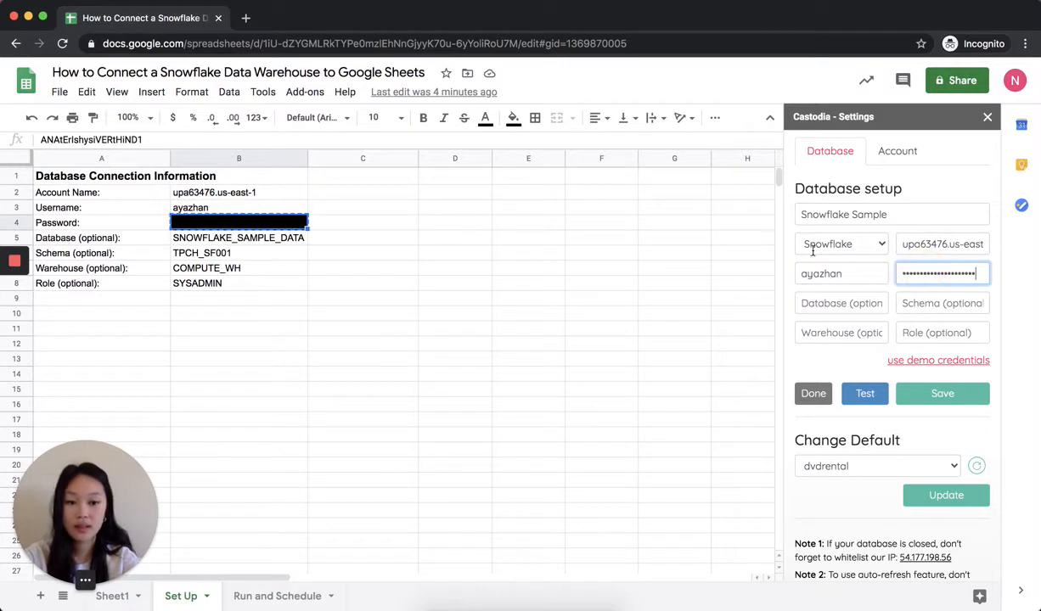
# - Copy SNOWFLAKE_SAMPLE_DATA from B5 into the Database field and TPCH_SF001 from B6 into the Schema field
pyautogui.click(221, 236)
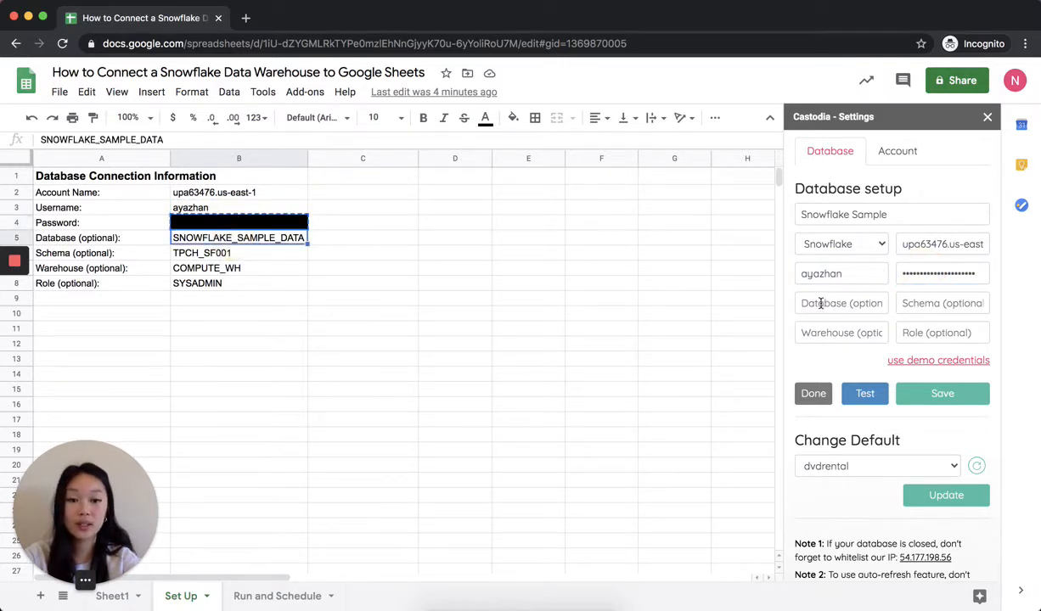
pyautogui.press('super+c')
pyautogui.click(820, 303)
pyautogui.press('super+v')
pyautogui.click(212, 253)
pyautogui.press('super+c')
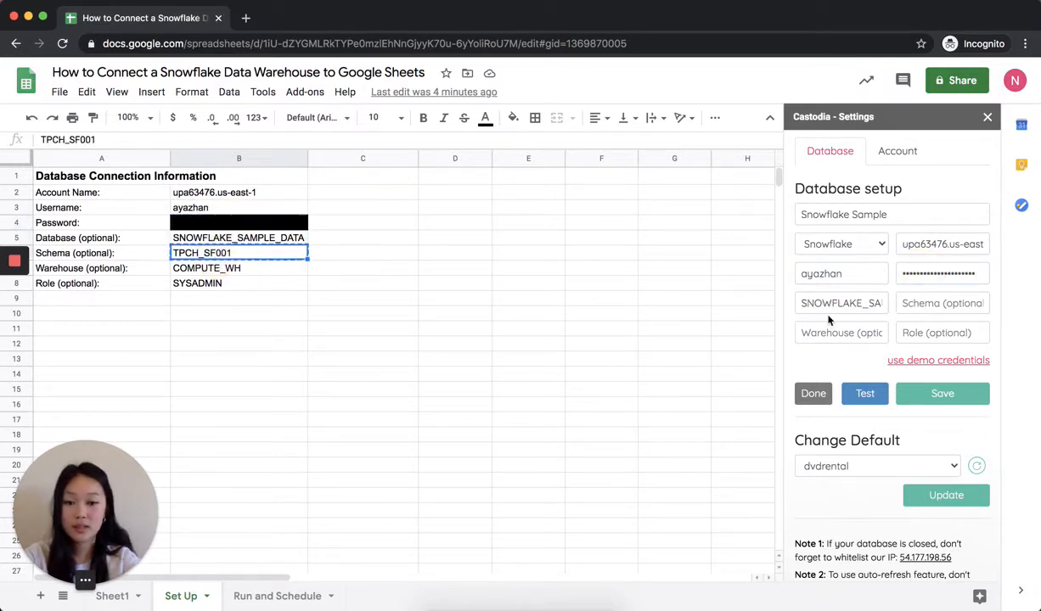
pyautogui.click(926, 303)
pyautogui.press('super+v')
# - Copy COMPUTE_WH from B7 into the Warehouse field and SYSADMIN from B8 into the Role field
pyautogui.click(272, 267)
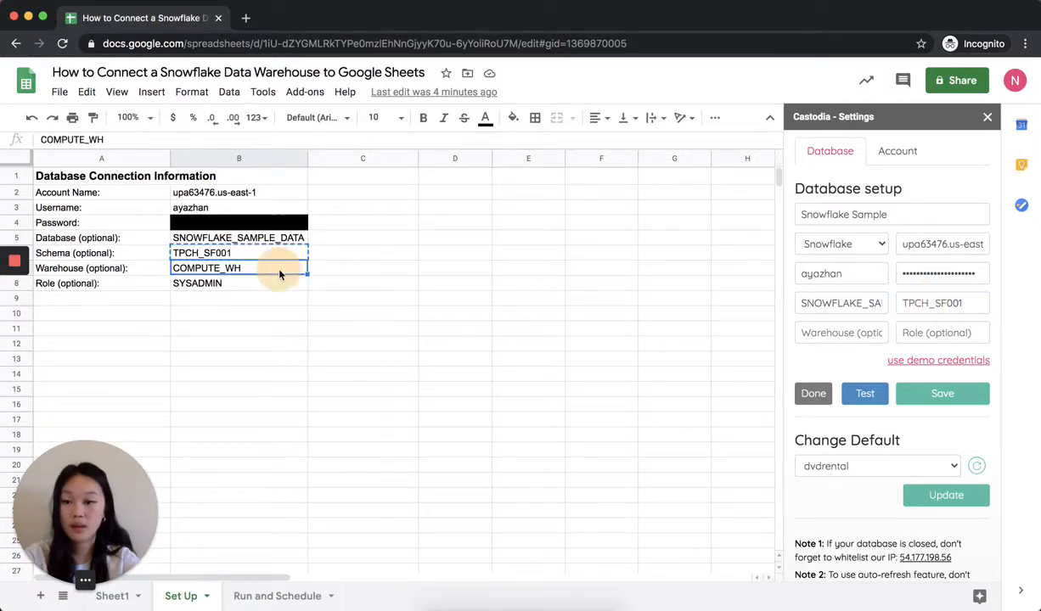
pyautogui.press('super+c')
pyautogui.click(829, 333)
pyautogui.press('super+v')
pyautogui.click(221, 283)
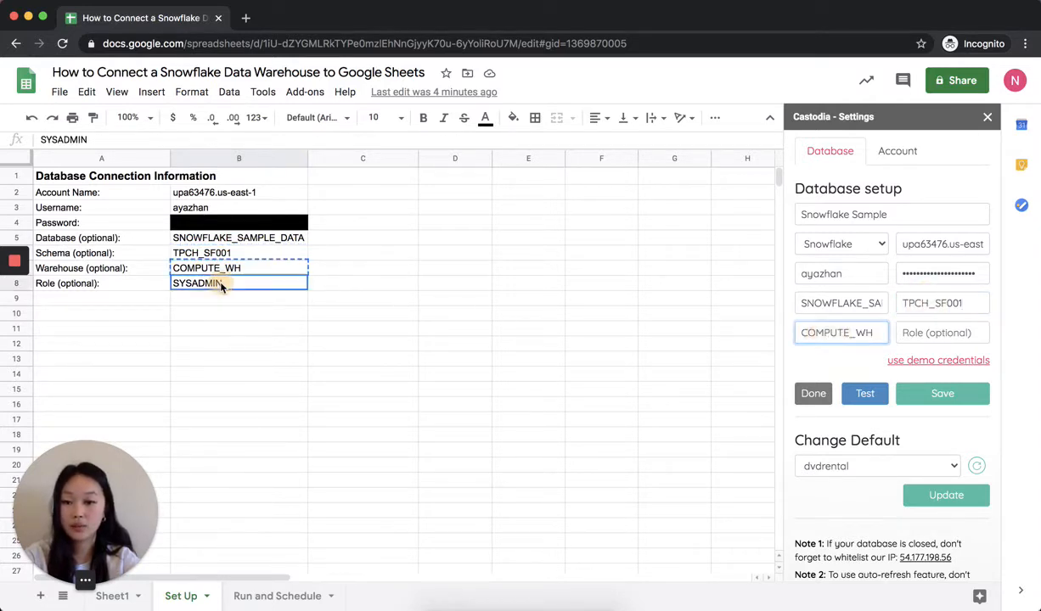
pyautogui.press('super+c')
pyautogui.click(918, 333)
pyautogui.press('super+v')
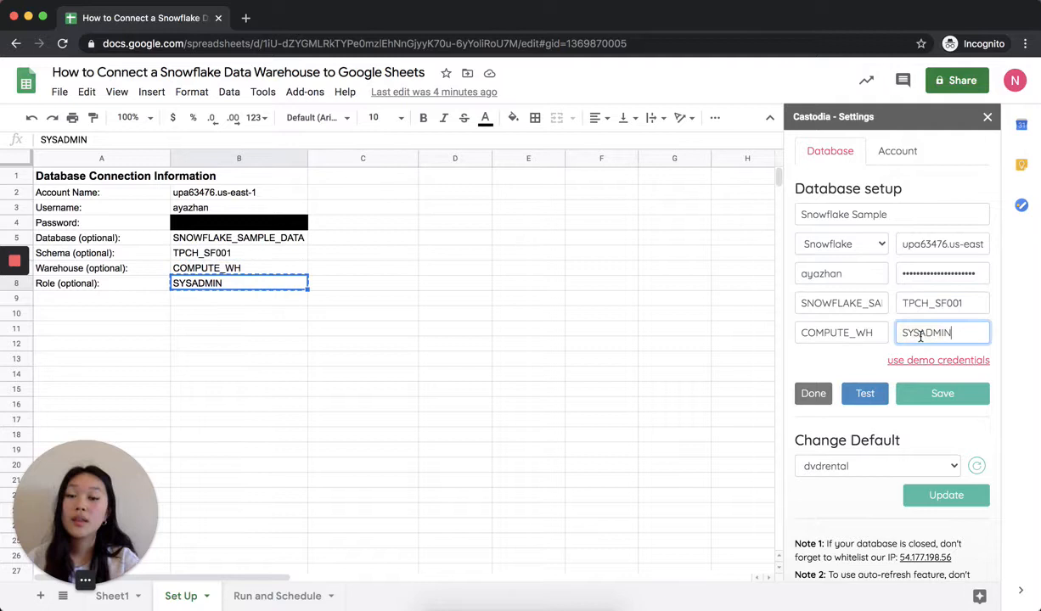
# - Test the Snowflake Sample connection and save its credentials
pyautogui.click(865, 393)
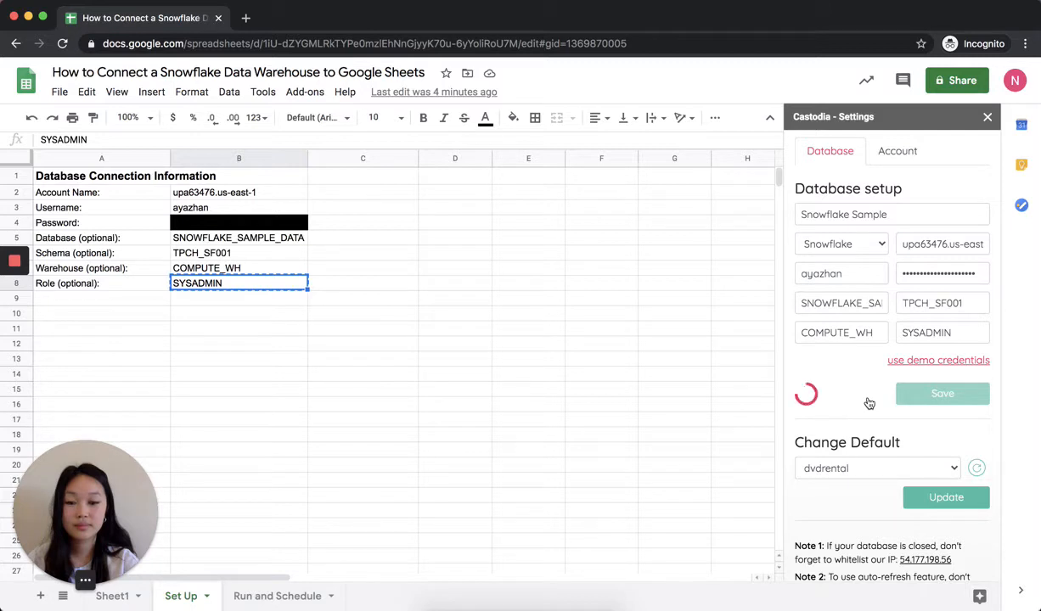
pyautogui.click(924, 405)
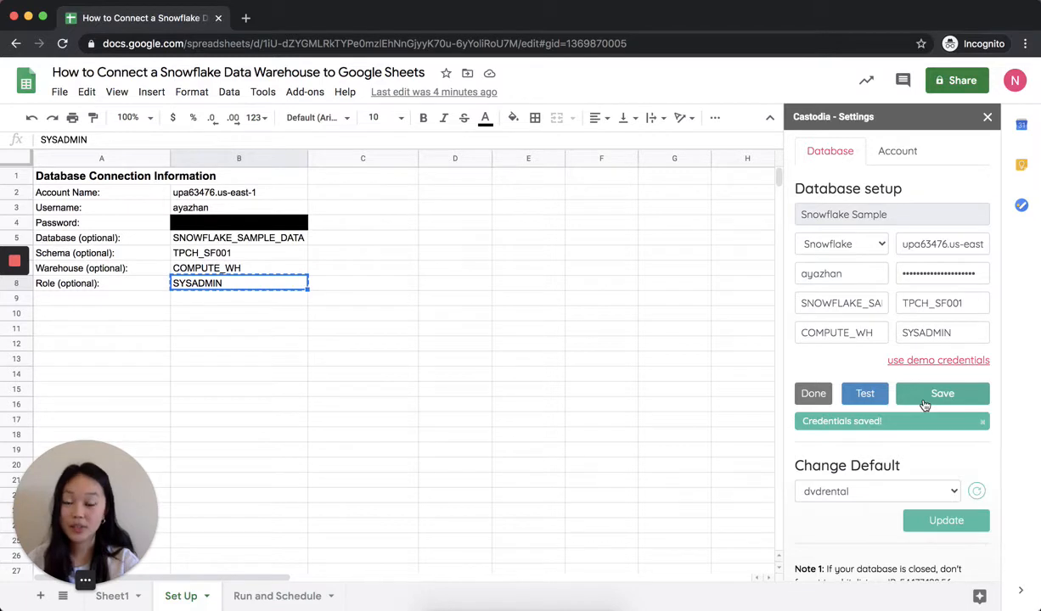
# - Switch to the Run and Schedule sheet and launch the Castodia Database Connector
pyautogui.click(259, 594)
pyautogui.click(304, 92)
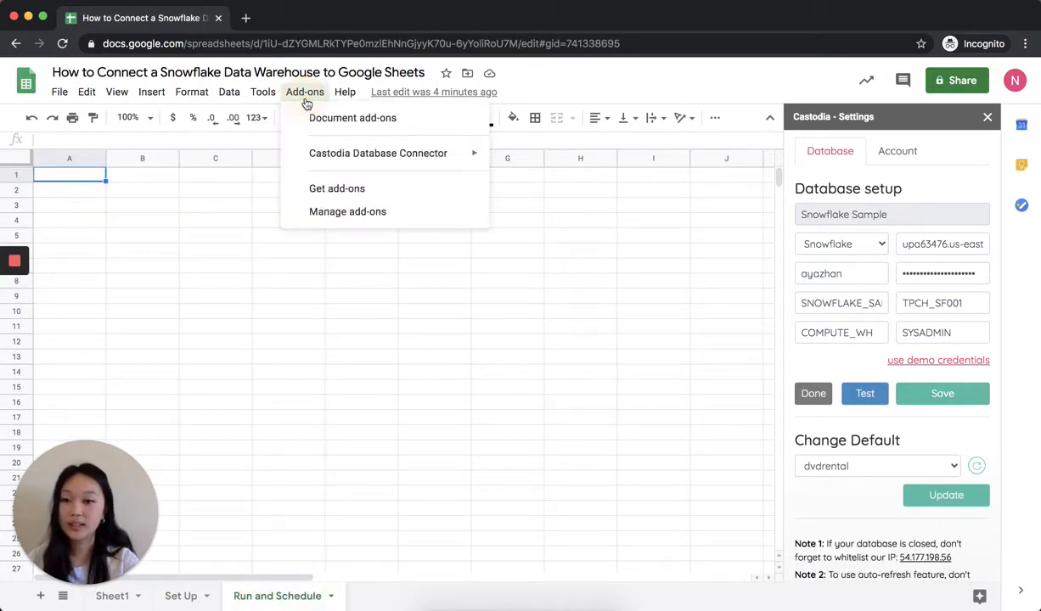
pyautogui.moveTo(400, 154)
pyautogui.click(531, 158)
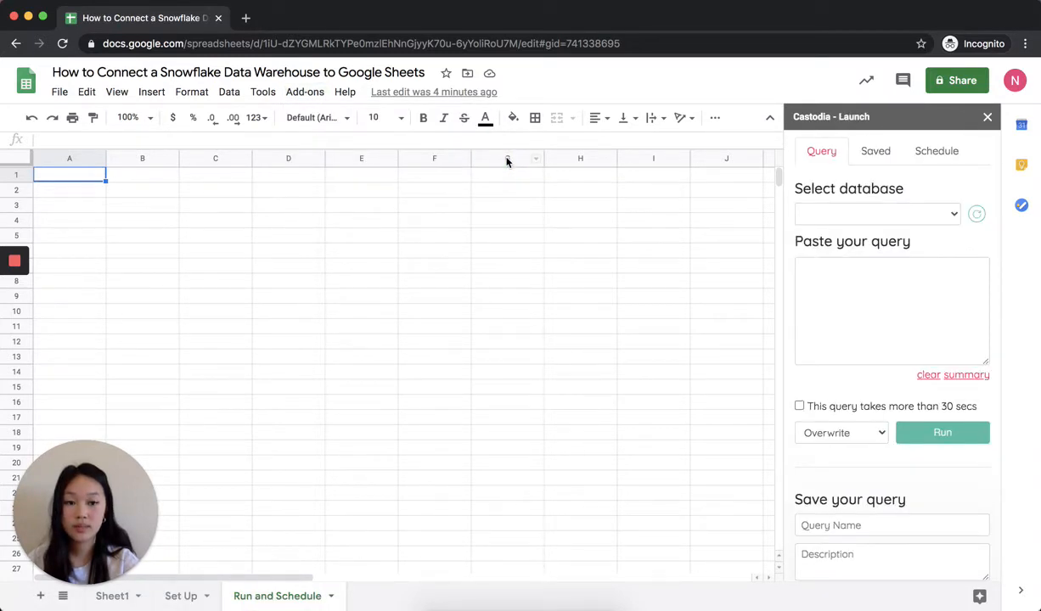
# - Select Snowflake Sample as the database to query
pyautogui.click(872, 218)
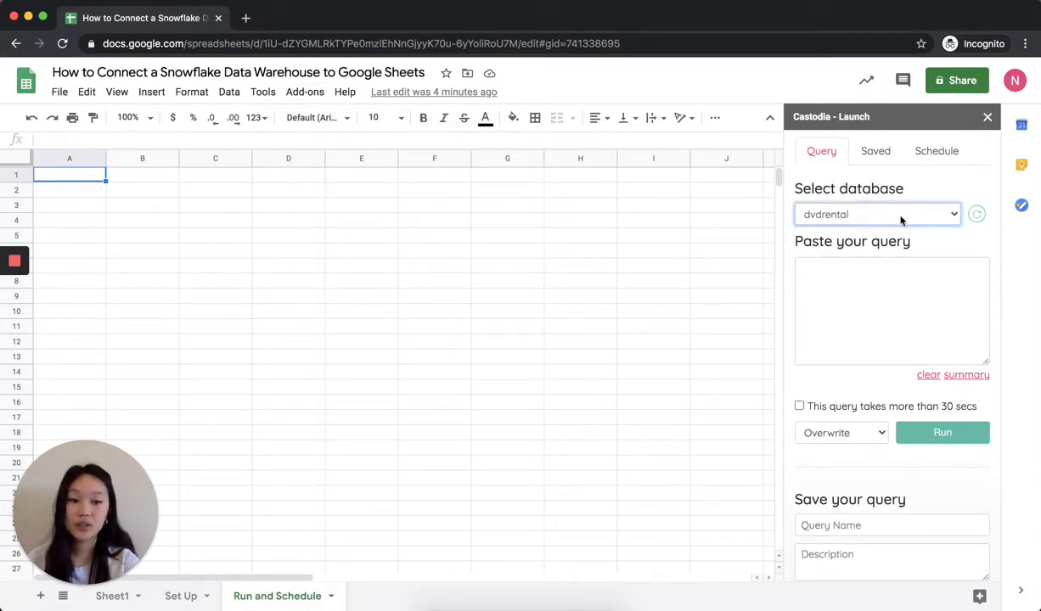
pyautogui.click(952, 216)
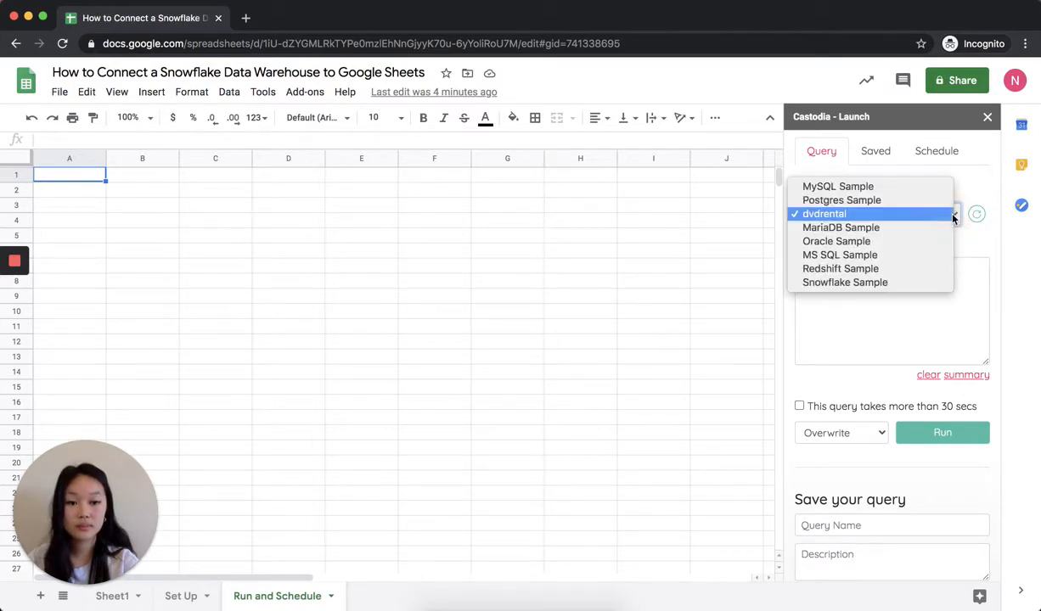
pyautogui.click(897, 283)
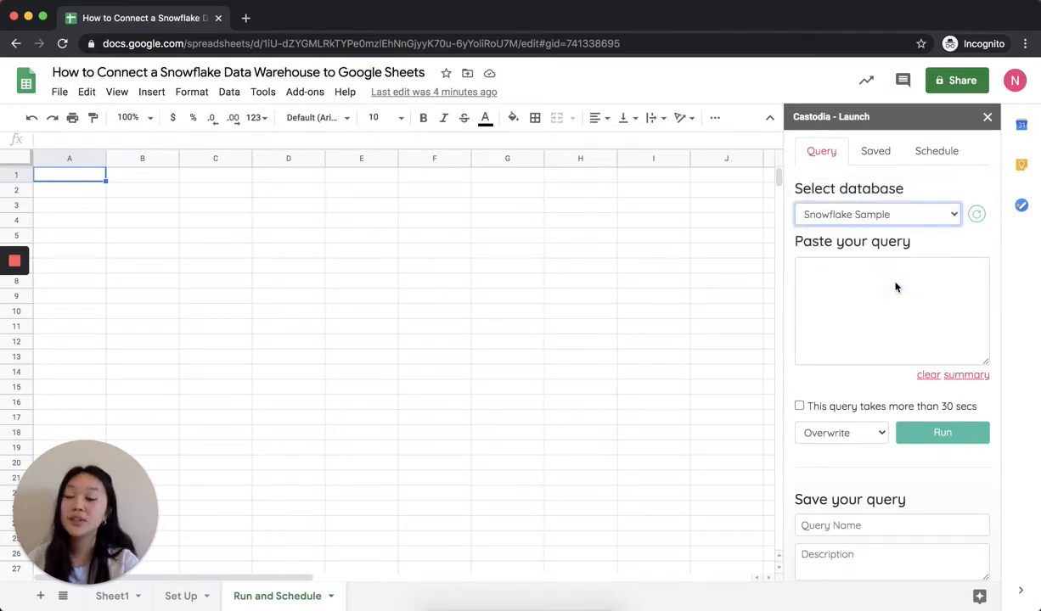
# - Enter the query "SELECT * FROM customer LIMIT 10" and run it into the Run and Schedule sheet in Overwrite mode
pyautogui.click(914, 283)
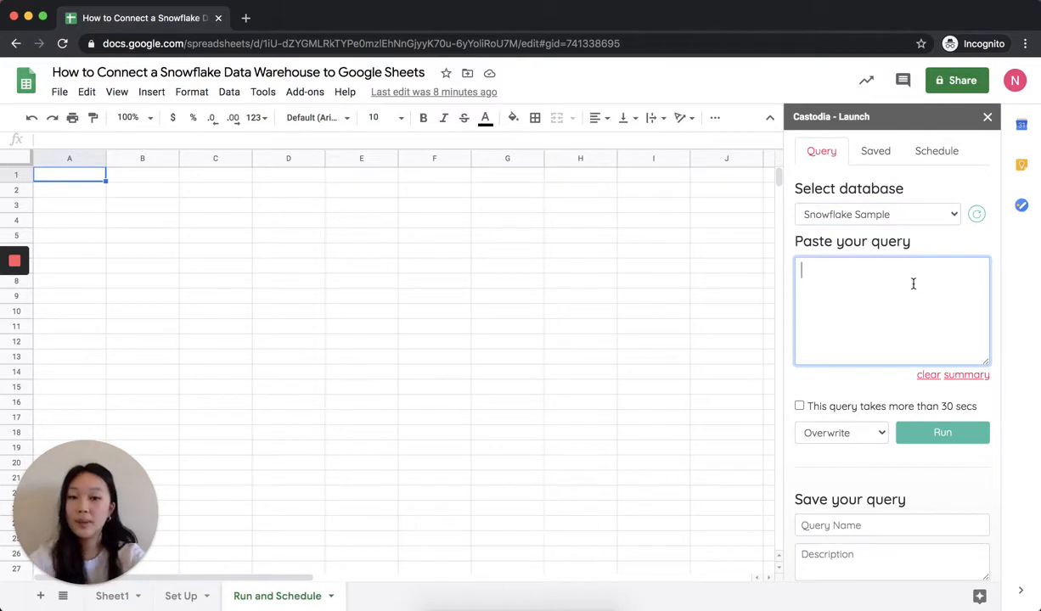
pyautogui.write('SELECT * ')
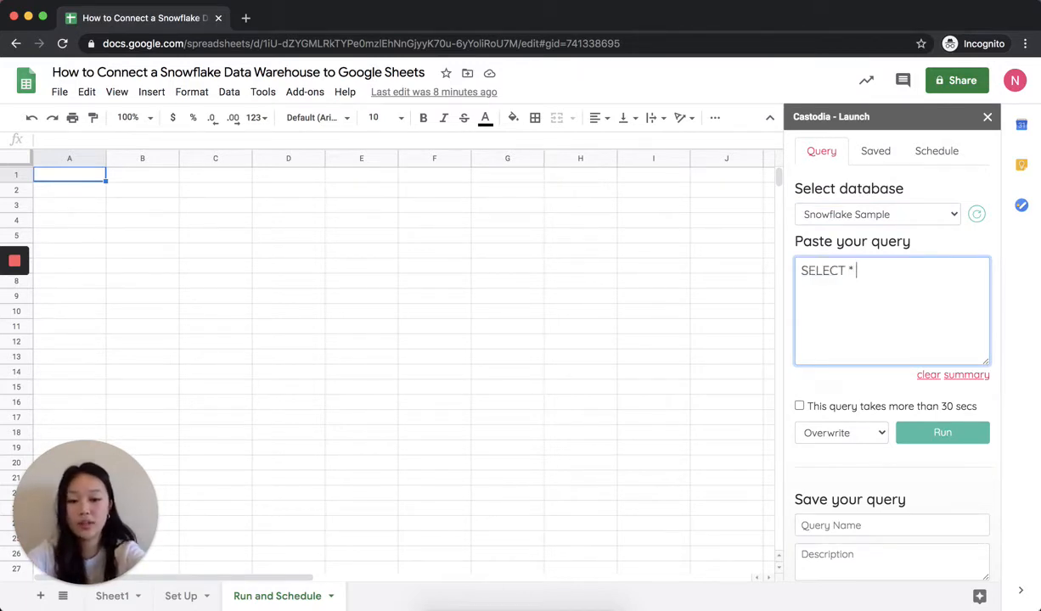
pyautogui.write('FROM customr')
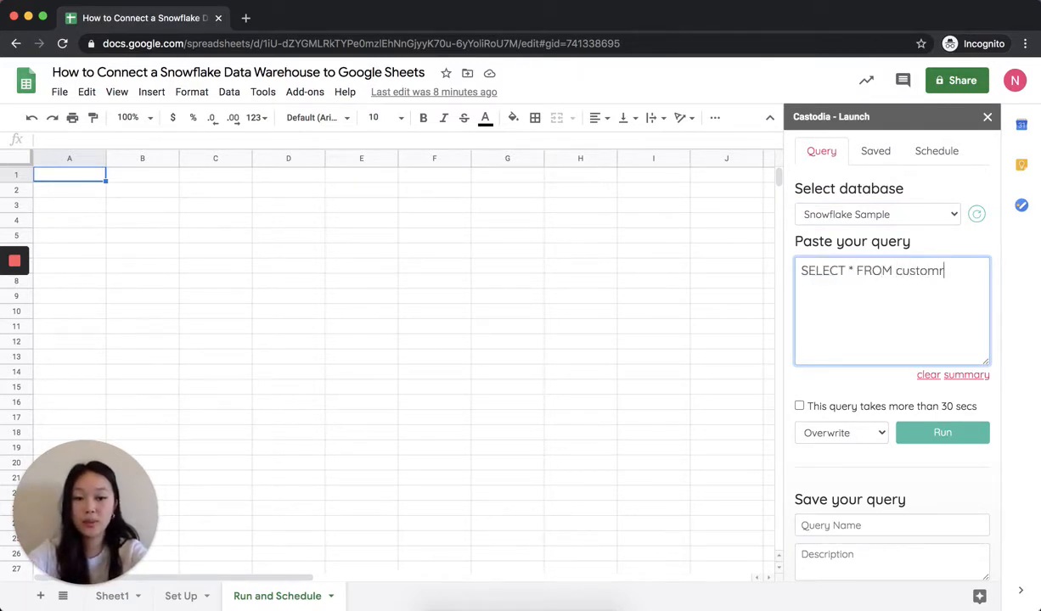
pyautogui.press('BackSpace')
pyautogui.write('er LIMIT 10')
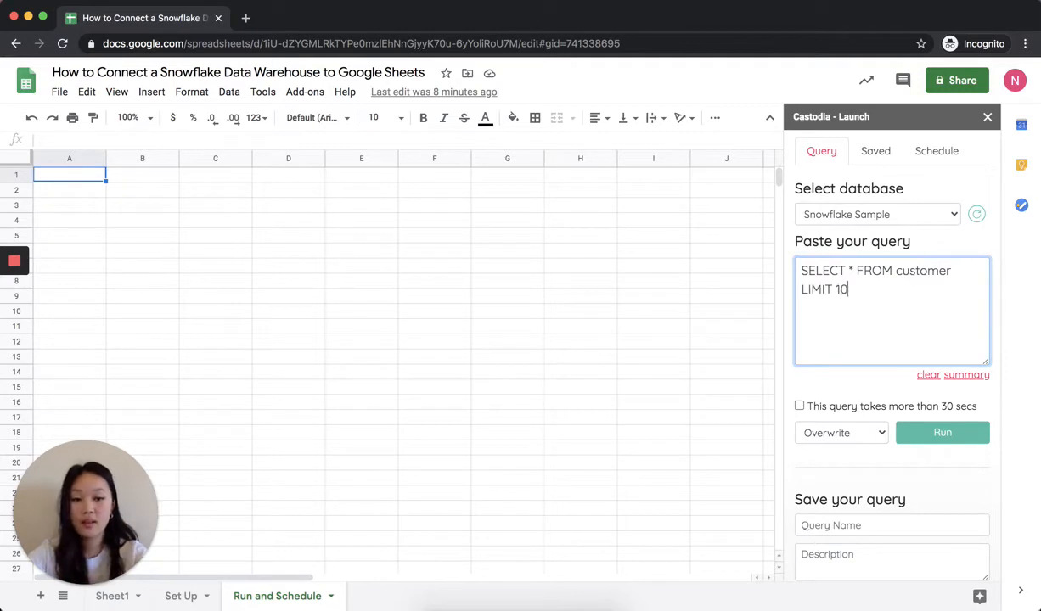
pyautogui.click(959, 437)
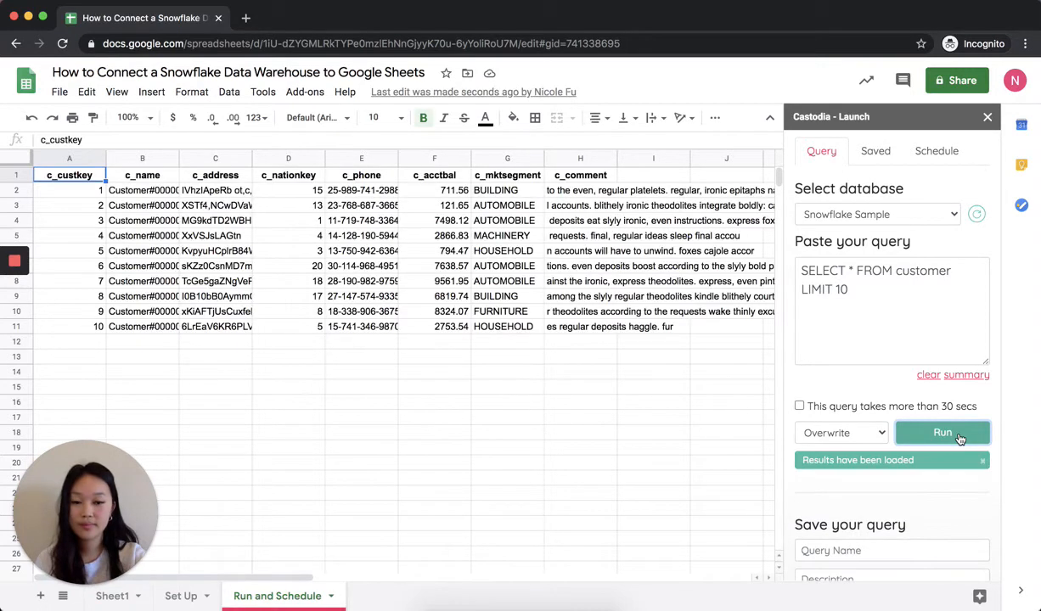
# - Save the customer query under the name "Customer list"
pyautogui.scroll(-2, 960, 439)
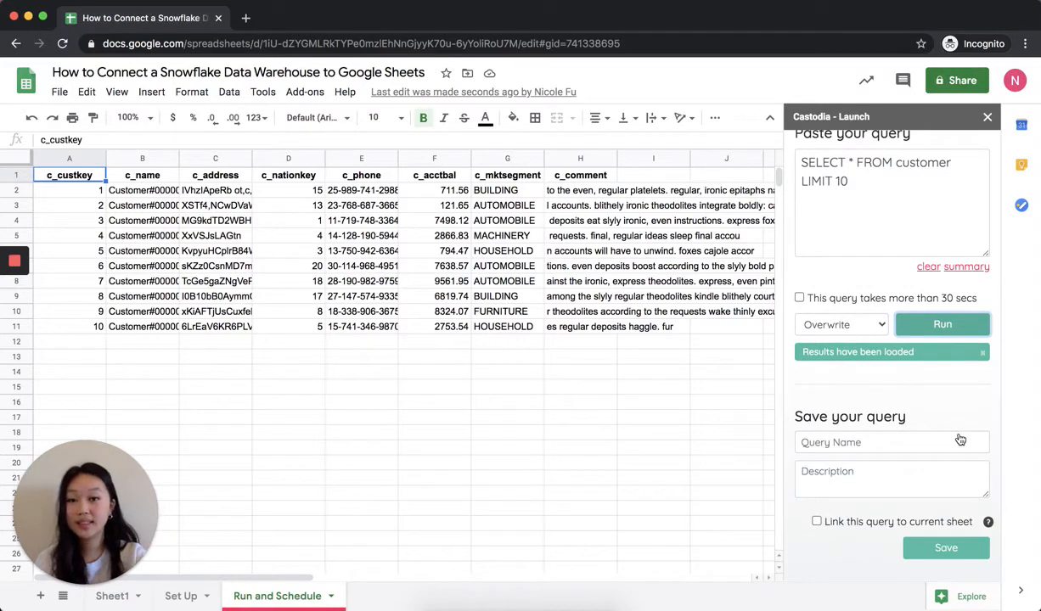
pyautogui.click(912, 442)
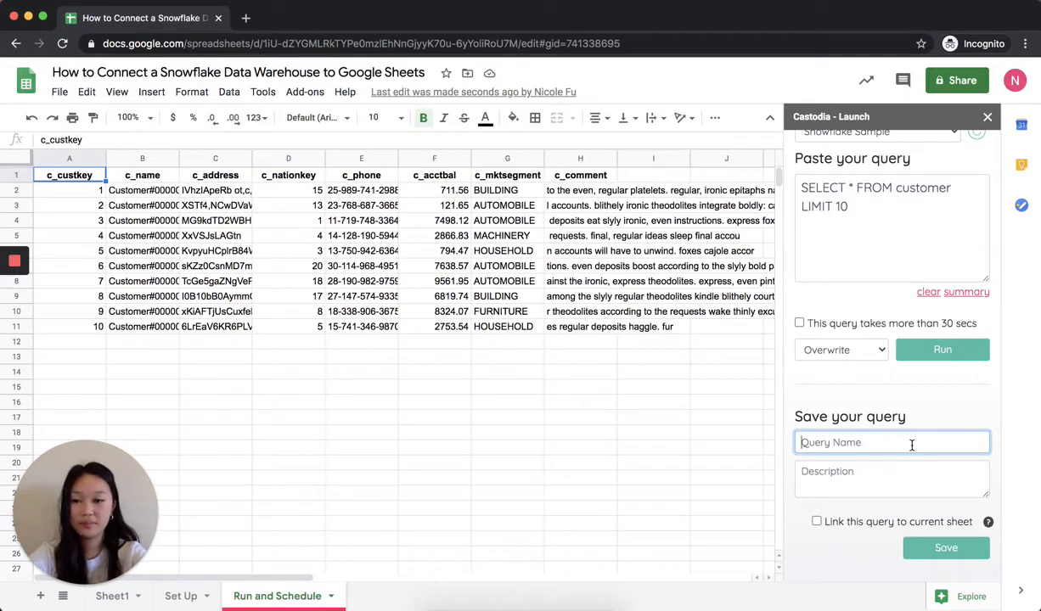
pyautogui.write('Customer list')
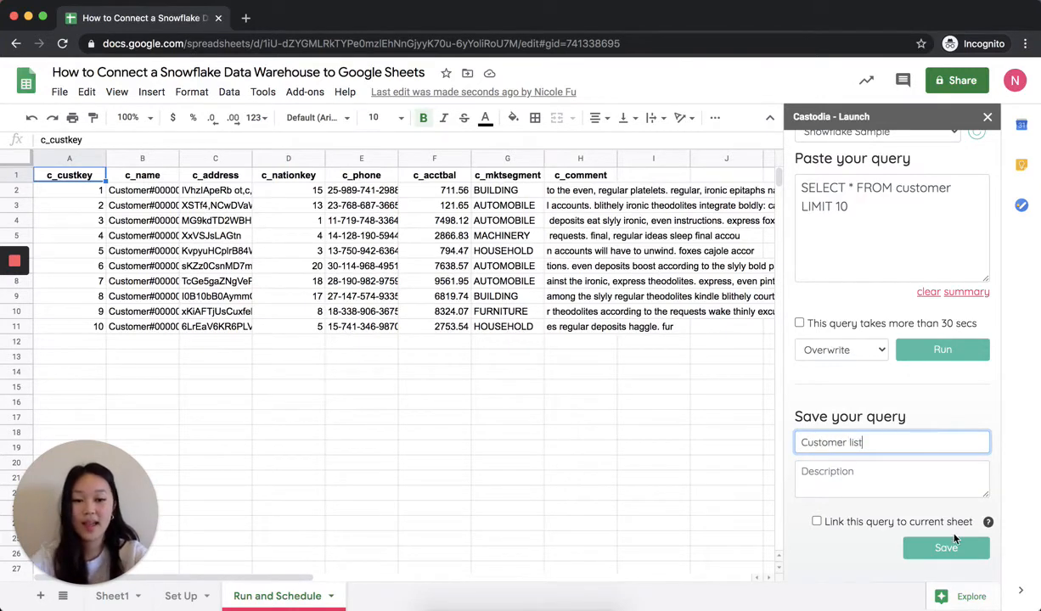
pyautogui.click(950, 545)
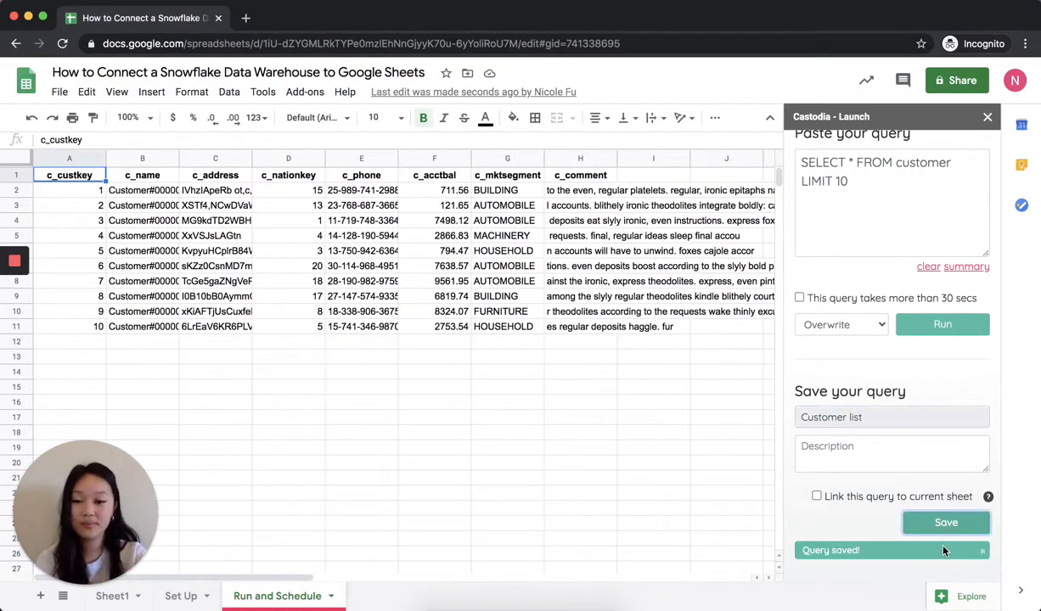
# - Begin a query schedule with Customer list as the query and Run and Schedule as the target sheet
pyautogui.scroll(3, 911, 371)
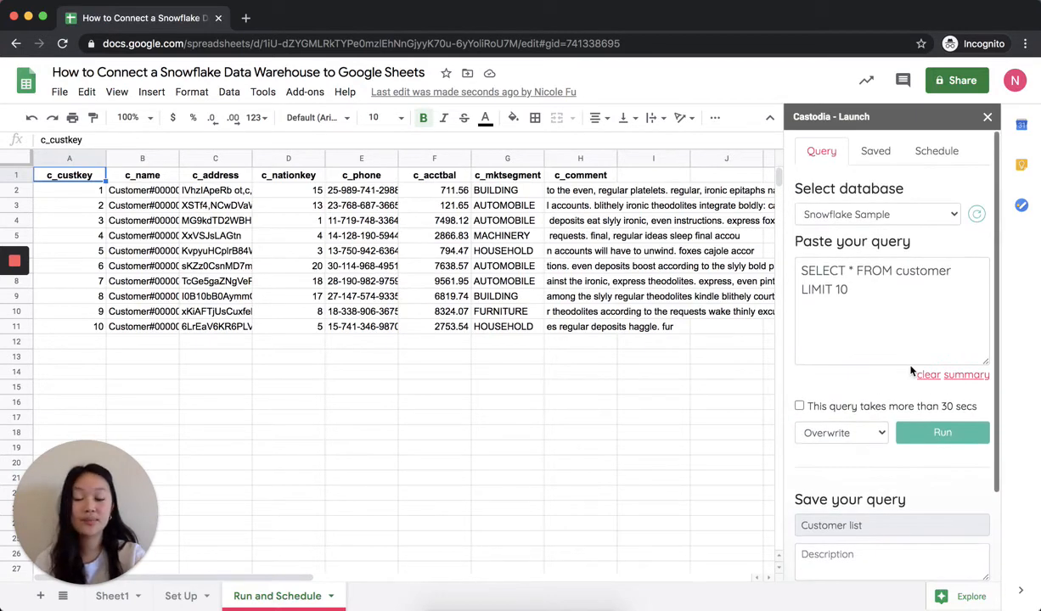
pyautogui.click(938, 153)
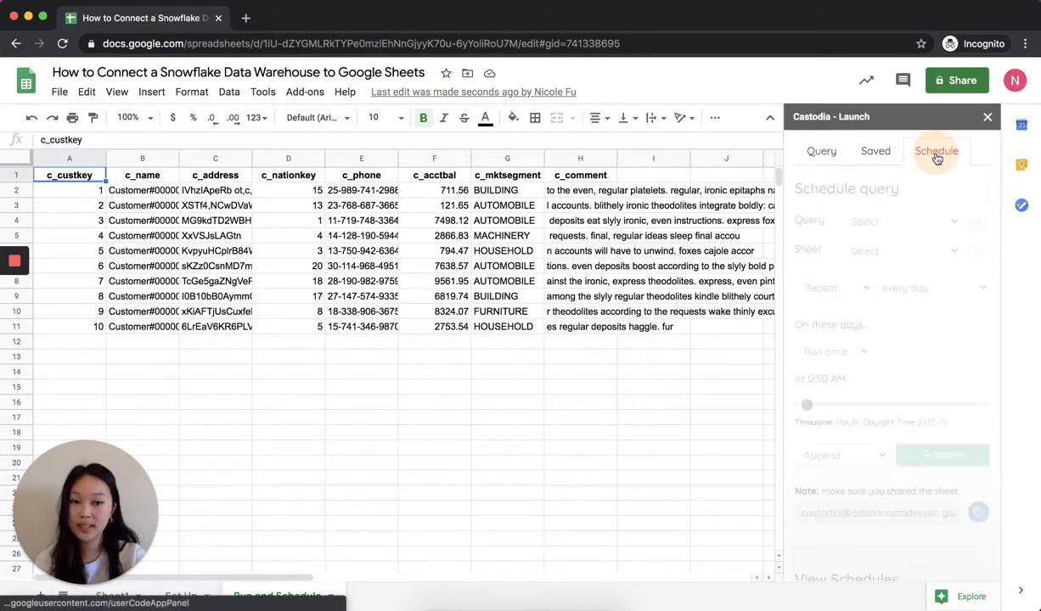
pyautogui.click(942, 223)
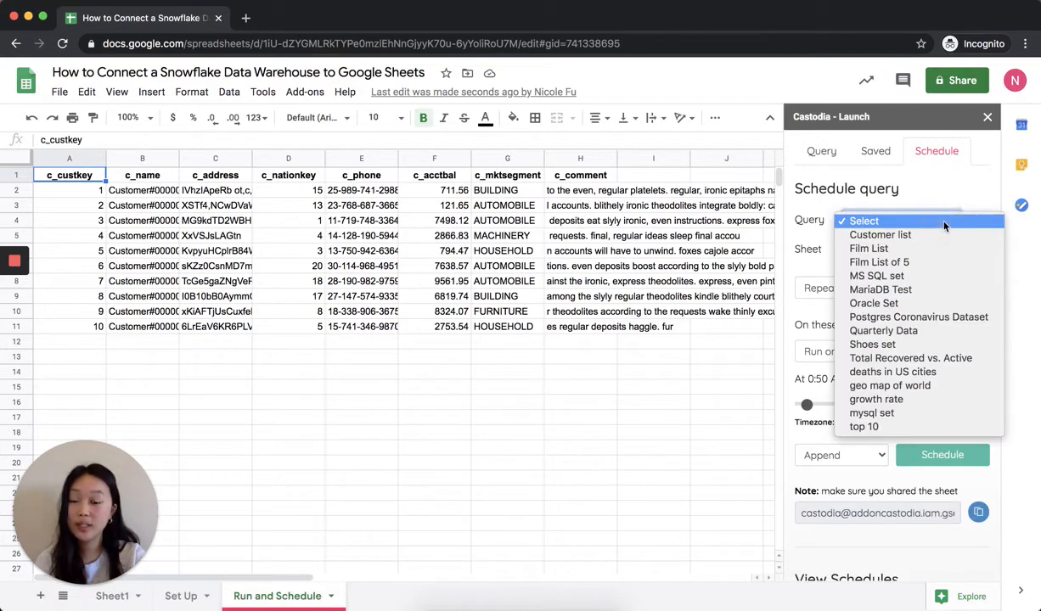
pyautogui.click(932, 235)
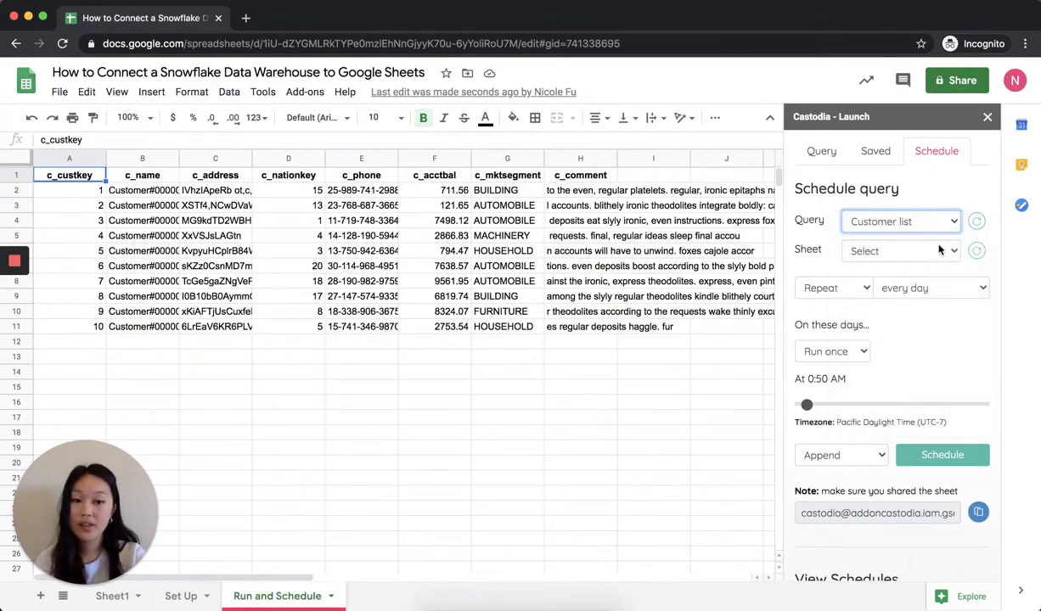
pyautogui.click(940, 249)
pyautogui.click(923, 290)
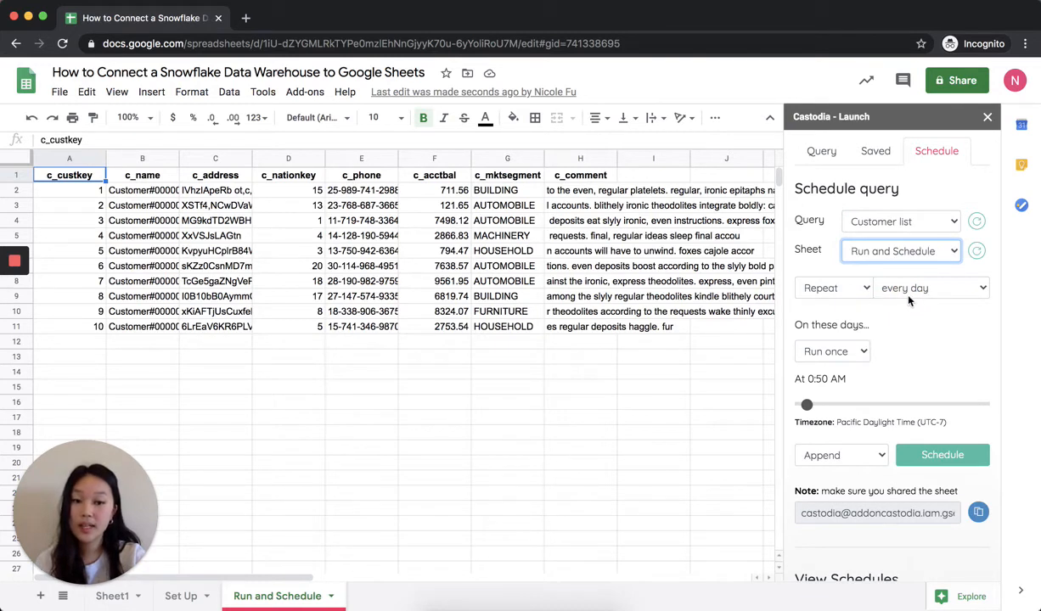
# - Keep the schedule repeating every day and set it to run every 1 minute on those days
pyautogui.click(909, 293)
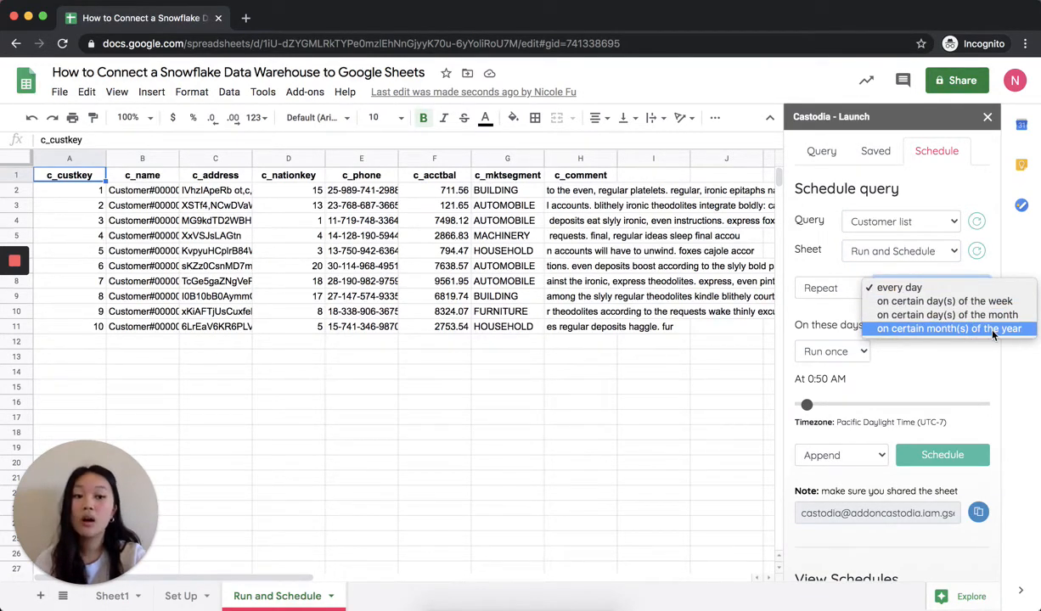
pyautogui.click(840, 289)
pyautogui.click(847, 293)
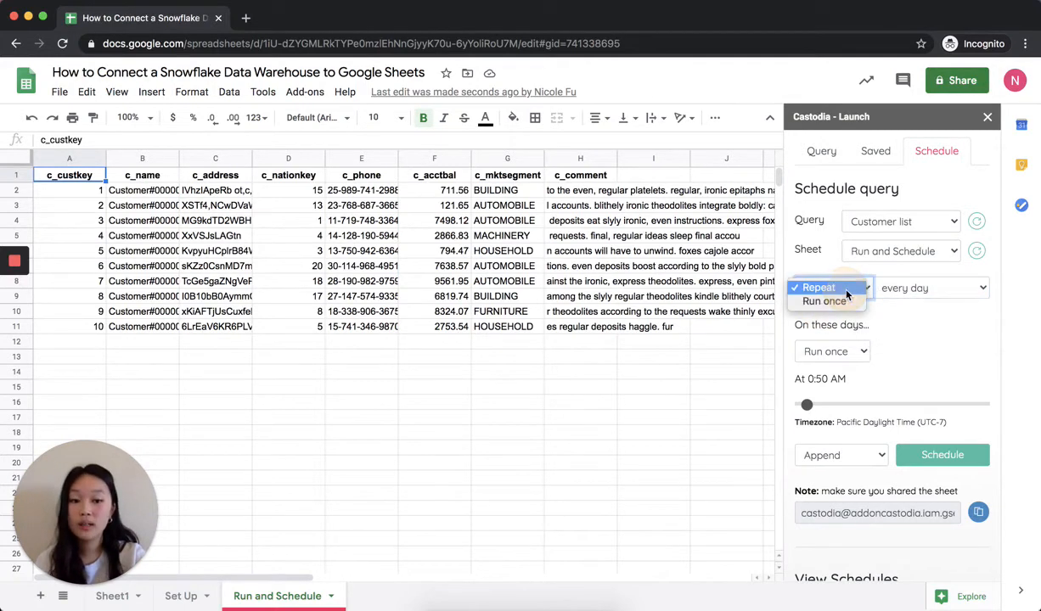
pyautogui.click(895, 309)
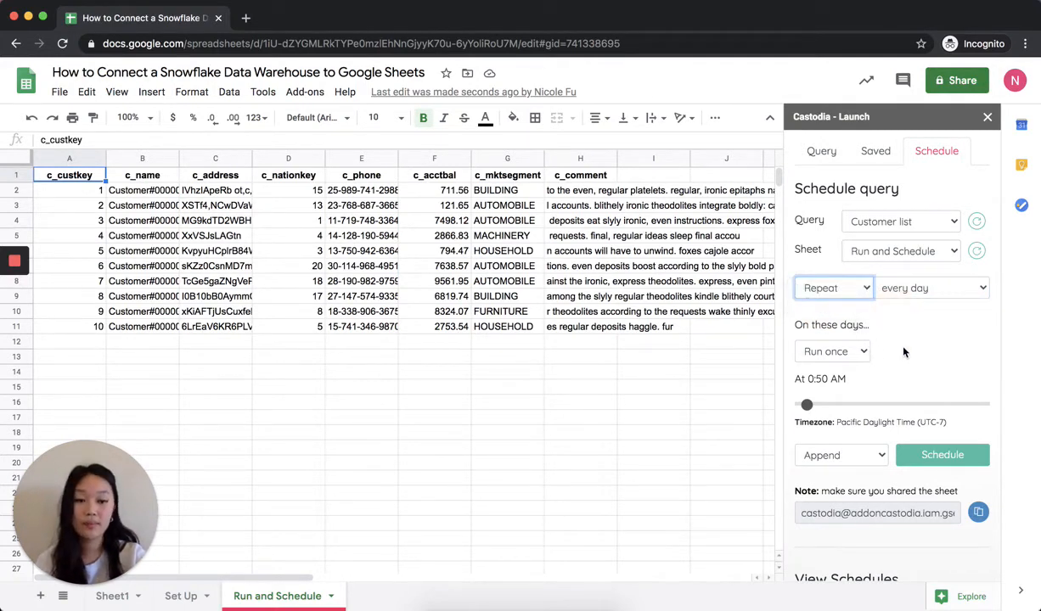
pyautogui.click(865, 354)
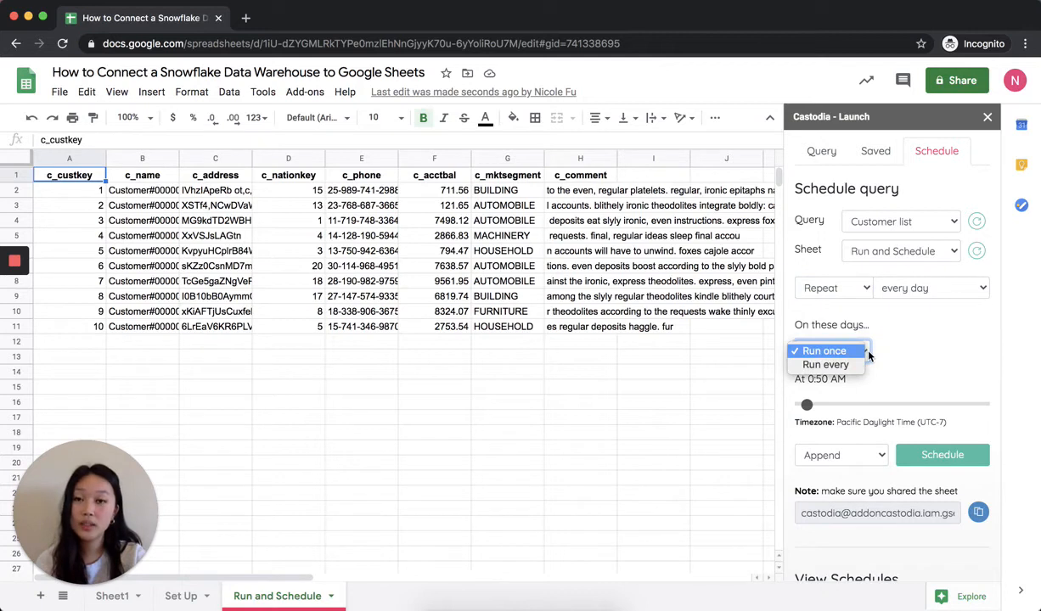
pyautogui.click(836, 365)
pyautogui.click(961, 352)
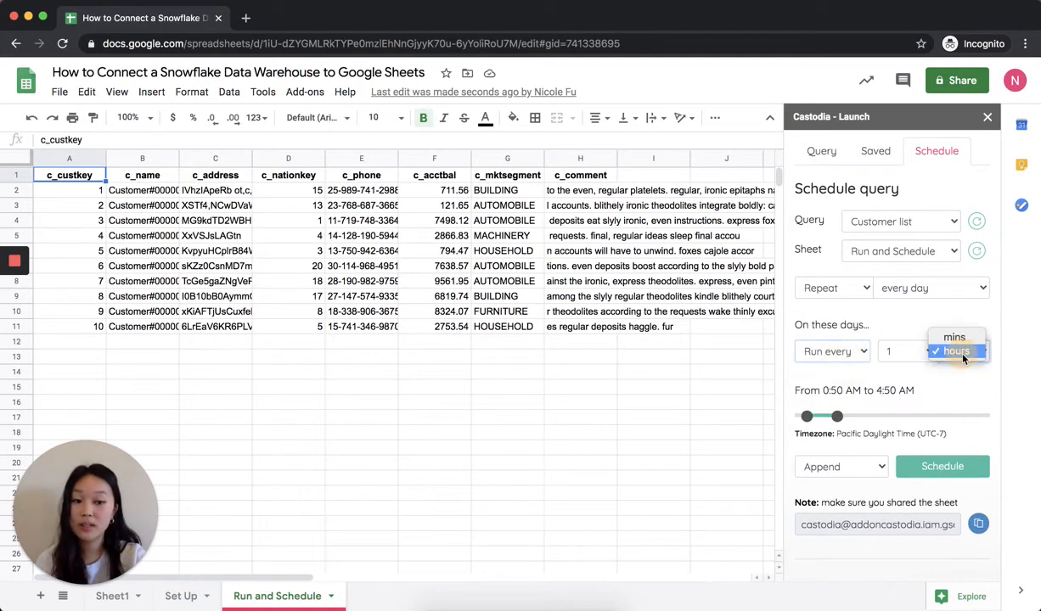
pyautogui.click(955, 338)
pyautogui.click(921, 355)
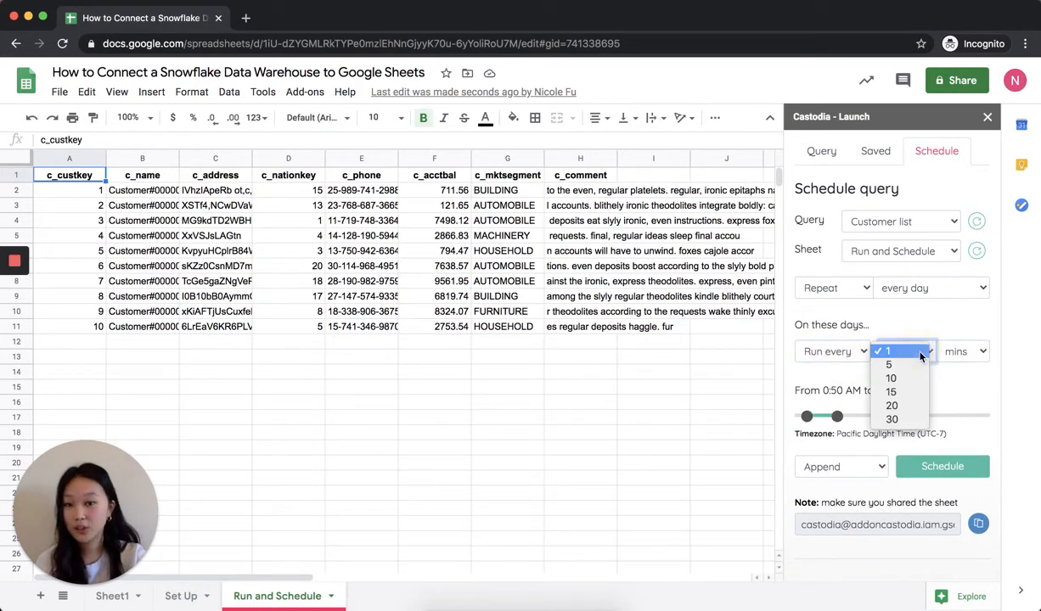
pyautogui.click(921, 354)
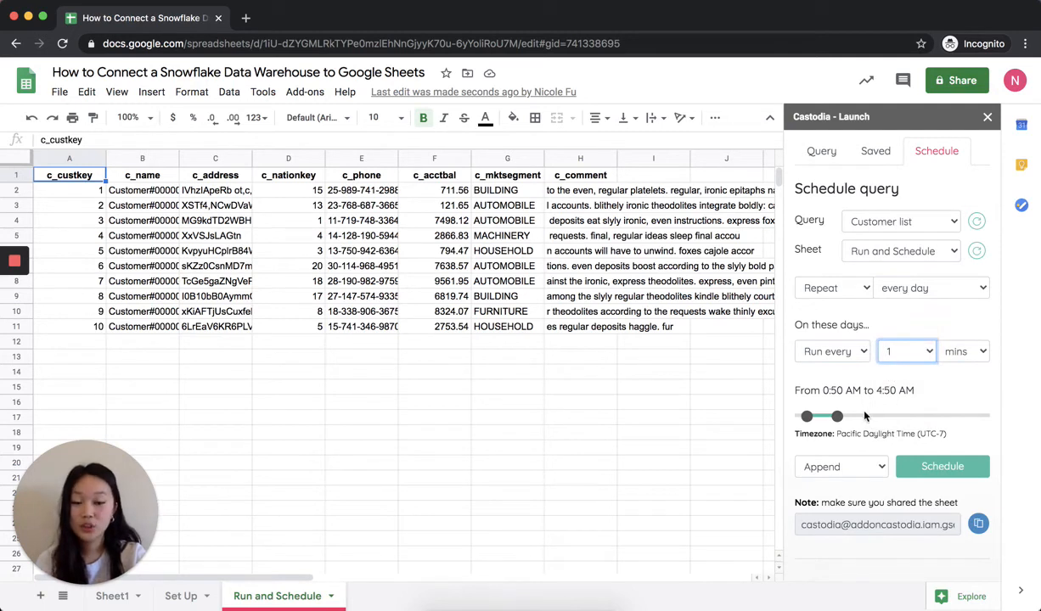
# - Set the daily run window from about 4:55 AM to 7:15 PM and create the schedule in Append mode
pyautogui.moveTo(838, 416); pyautogui.dragTo(947, 416)
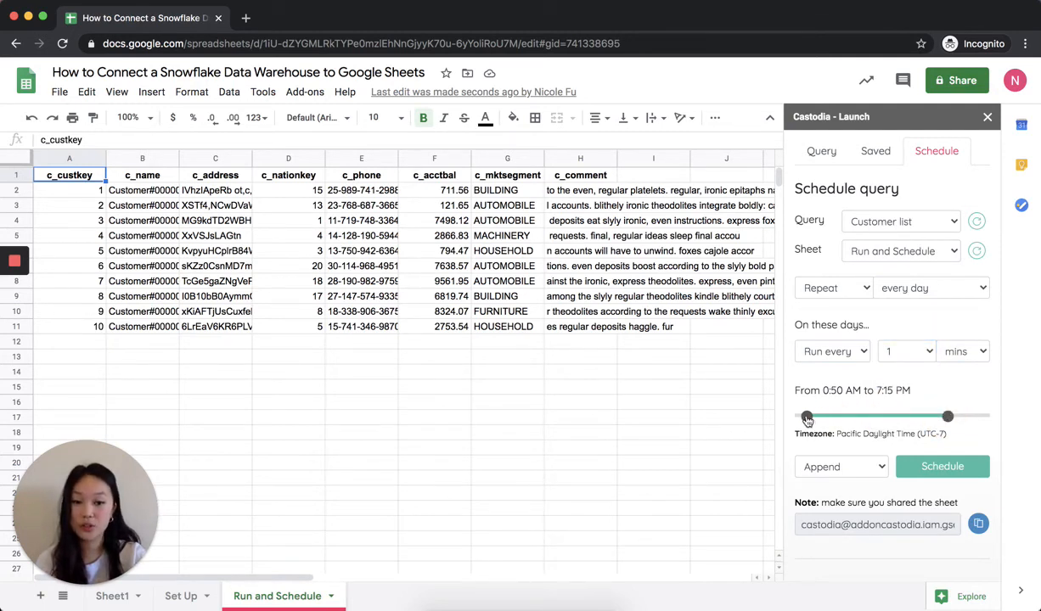
pyautogui.moveTo(807, 417); pyautogui.dragTo(838, 417)
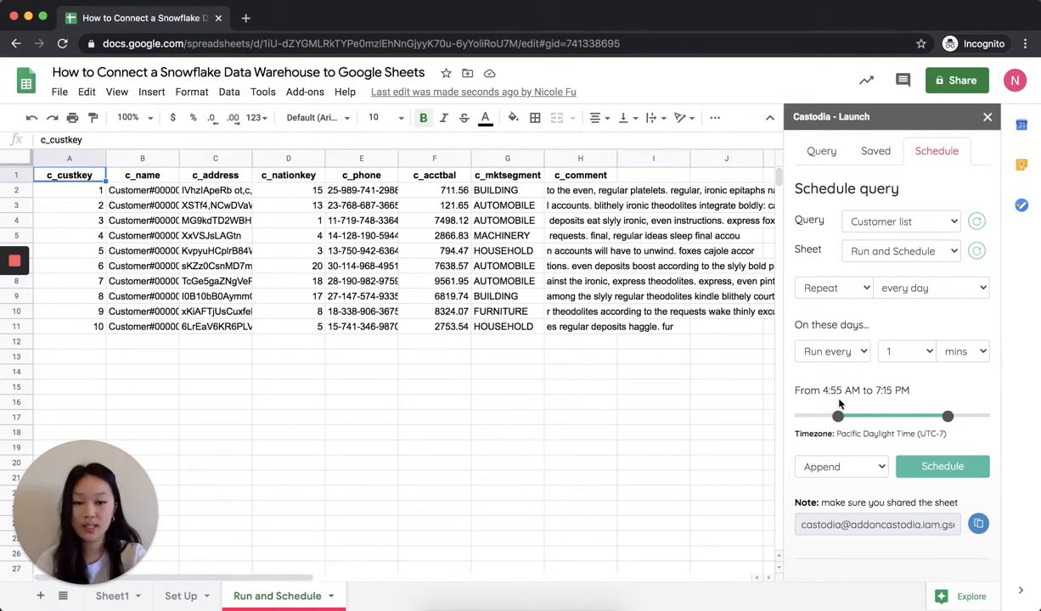
pyautogui.click(925, 467)
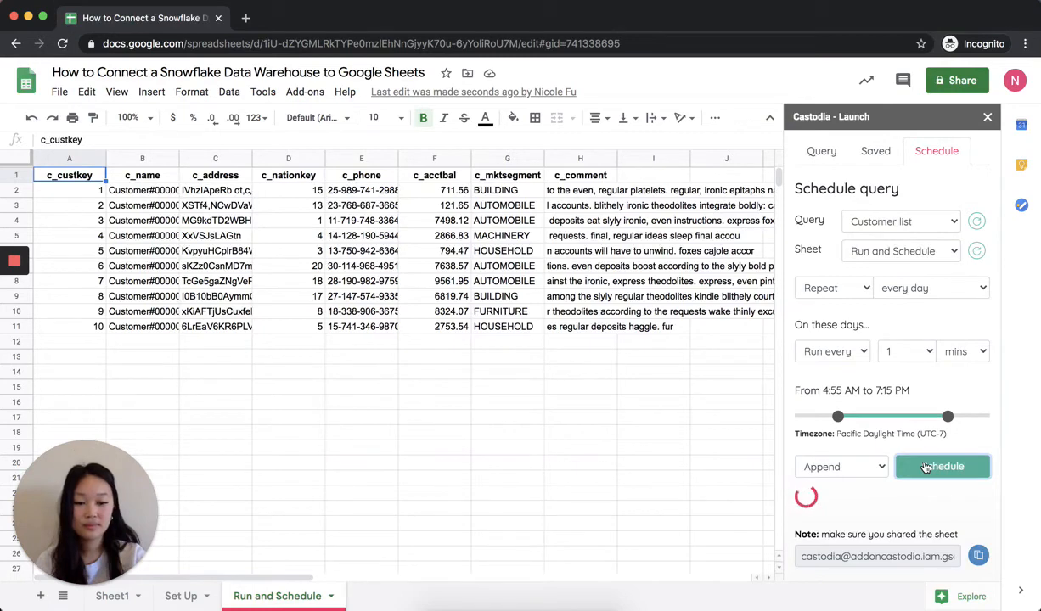
# - Copy Castodia's service account e-mail and share the spreadsheet with it as Editor, accepting sharing outside the organization
pyautogui.scroll(-3, 934, 424)
pyautogui.click(979, 401)
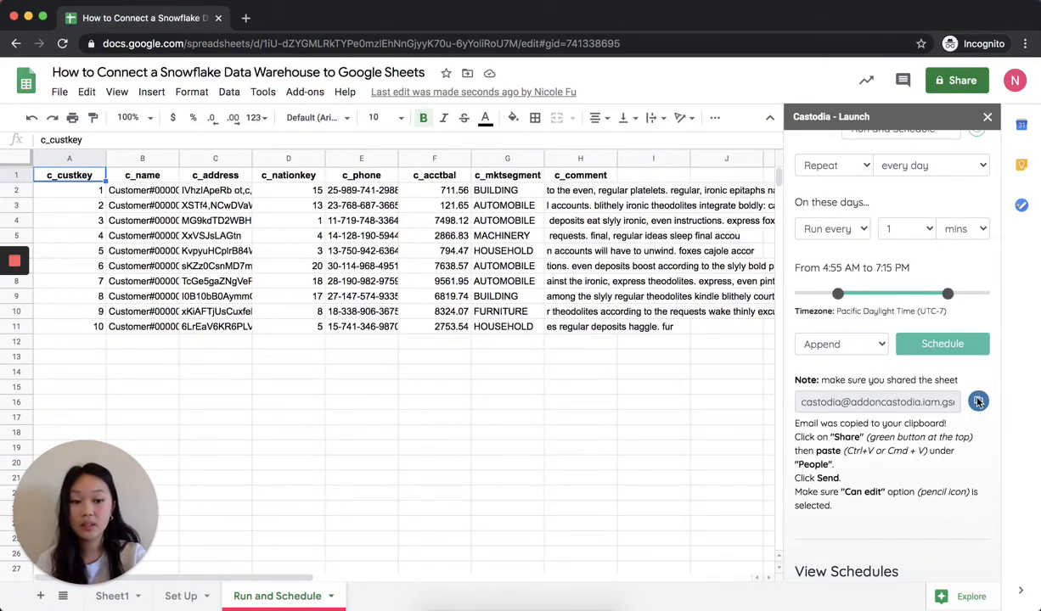
pyautogui.click(950, 81)
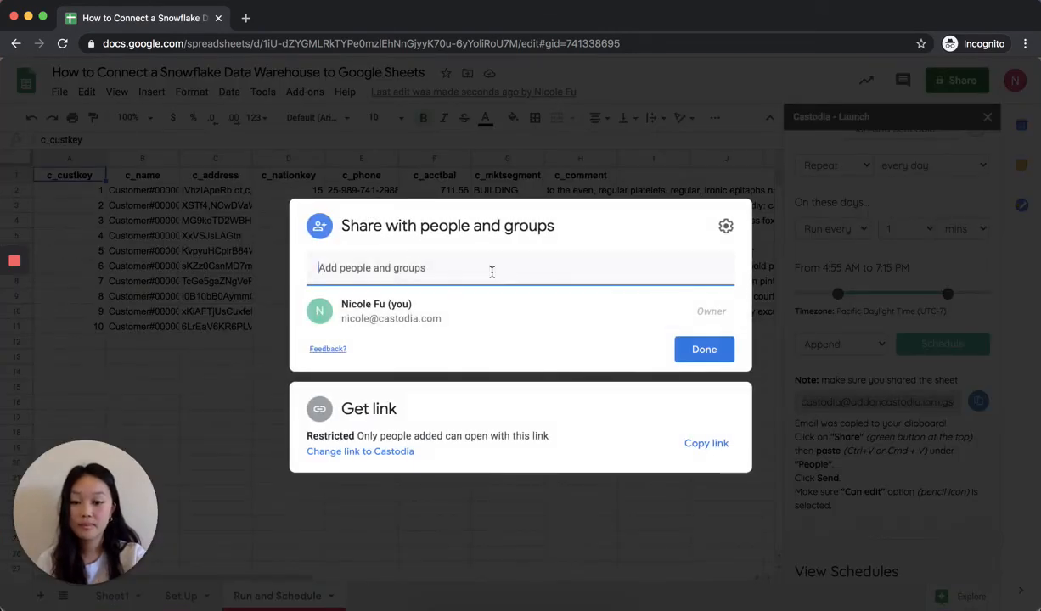
pyautogui.press('super+v')
pyautogui.click(495, 302)
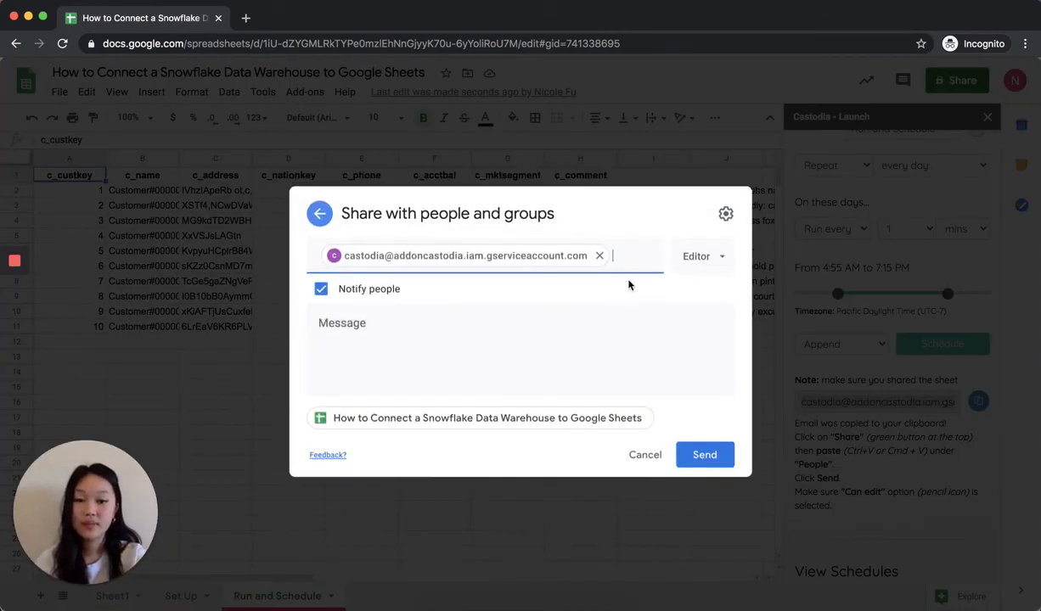
pyautogui.click(697, 265)
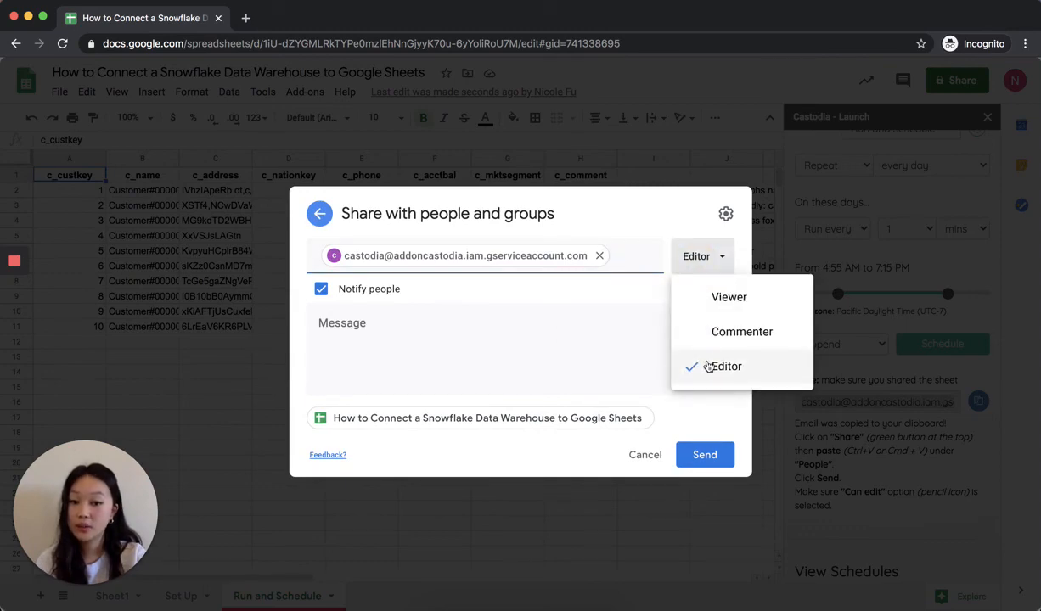
pyautogui.click(701, 455)
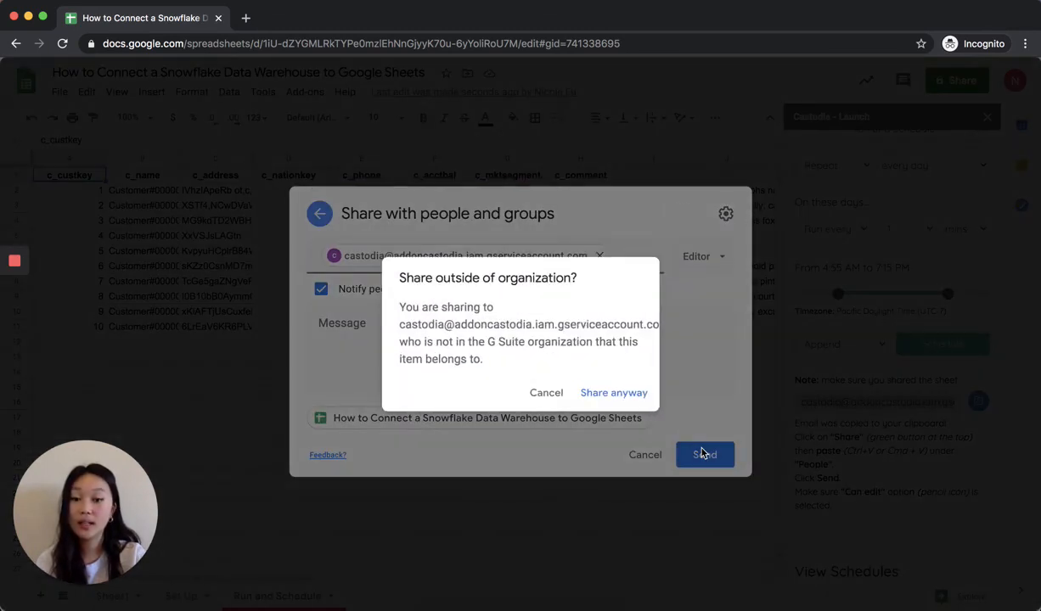
pyautogui.click(626, 394)
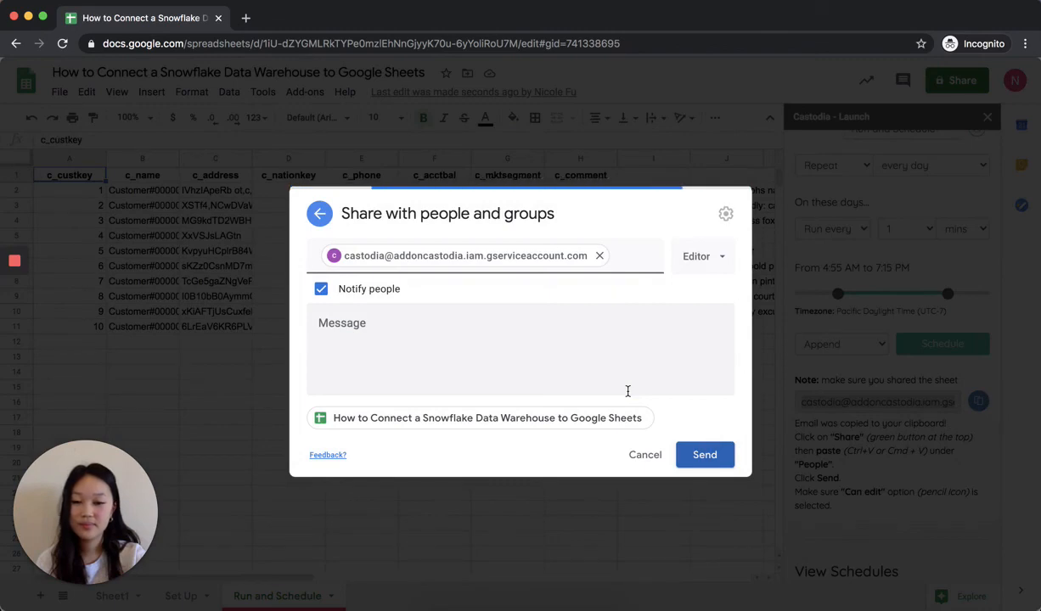